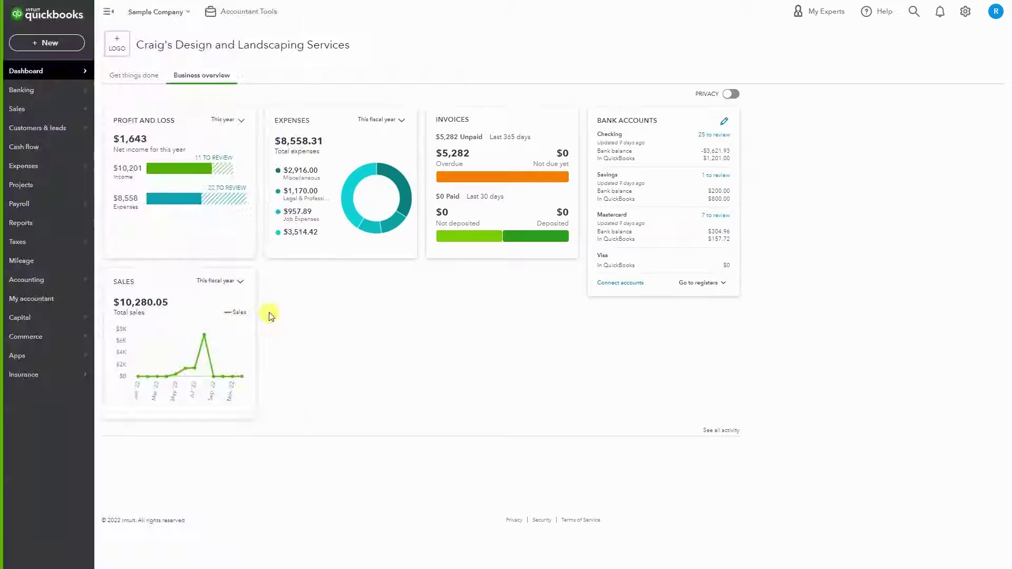
Open the full Chart of Accounts and filter it by name for 'partner', which finds no accounts
{"action": "mouse_move", "coordinate": [63, 278]}
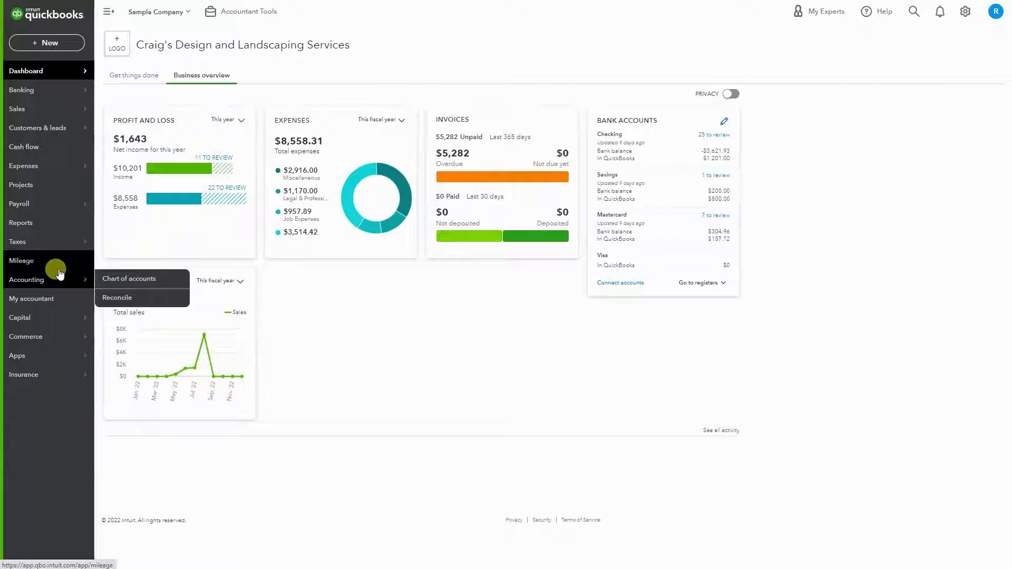
{"action": "left_click", "coordinate": [110, 282]}
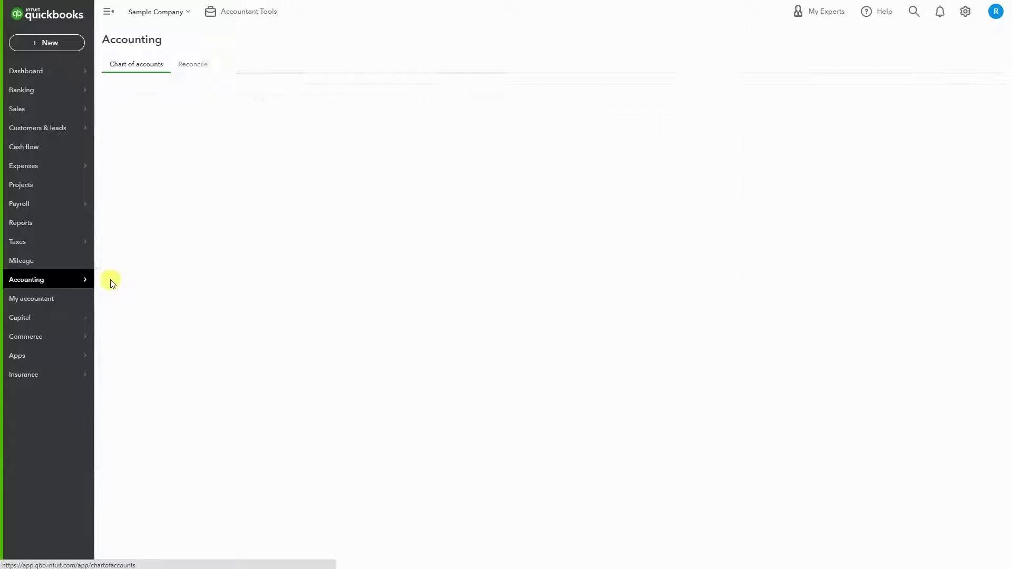
{"action": "left_click", "coordinate": [548, 234]}
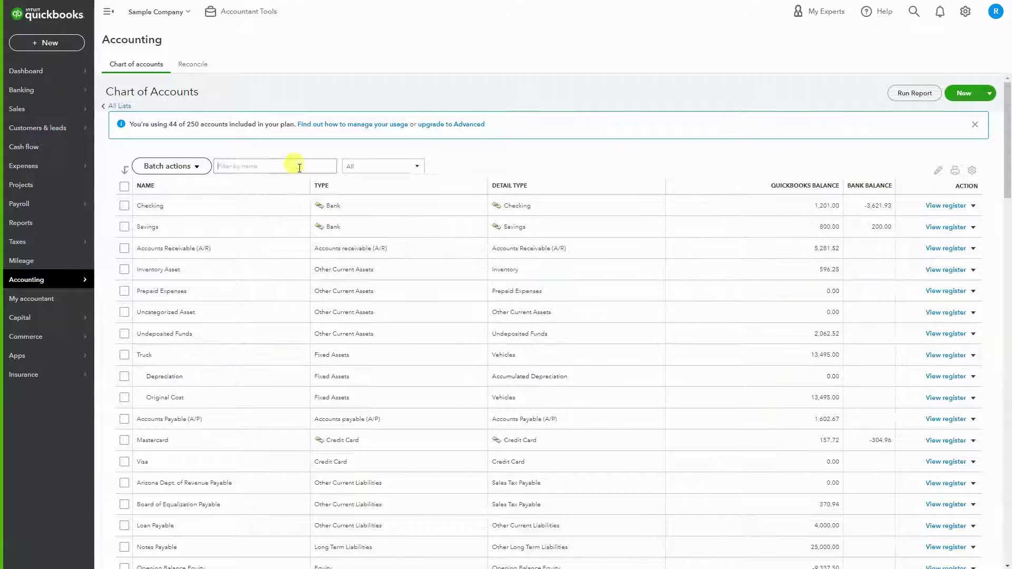
{"action": "left_click", "coordinate": [300, 170]}
{"action": "type", "text": "partner"}
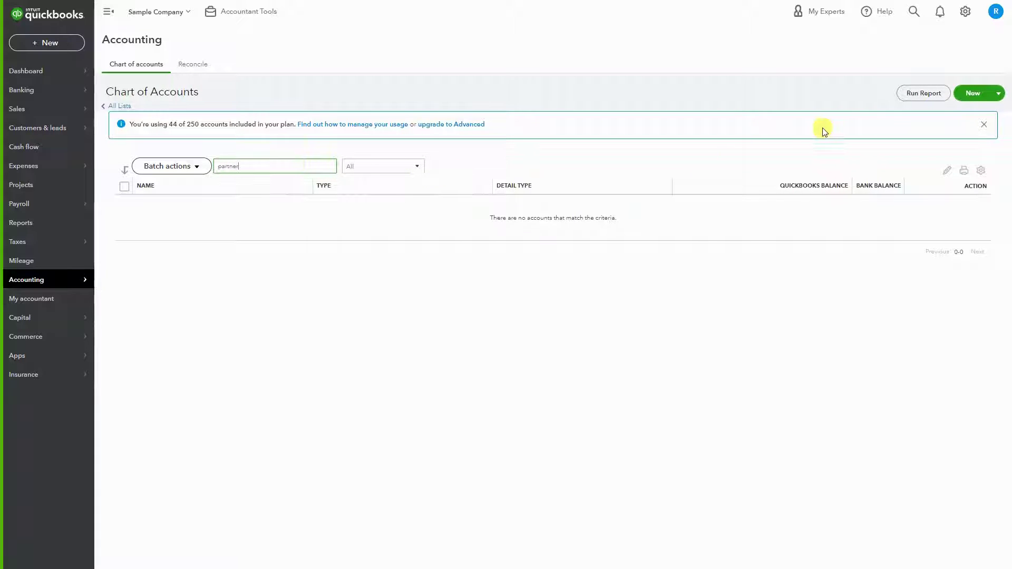
Start a new account under Equity with tax form section Partner's Equity
{"action": "left_click", "coordinate": [973, 94]}
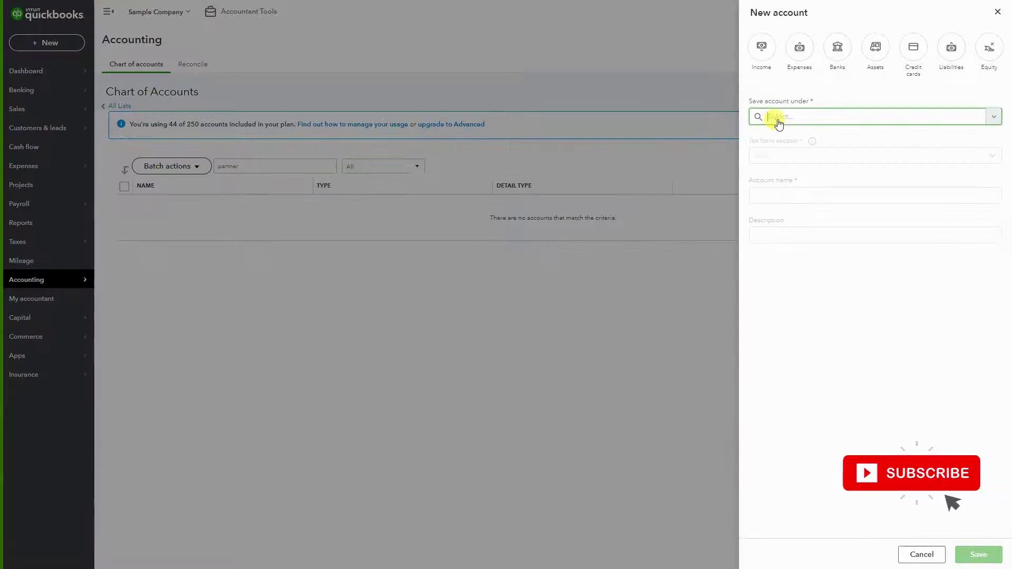
{"action": "left_click", "coordinate": [776, 118]}
{"action": "type", "text": "equity"}
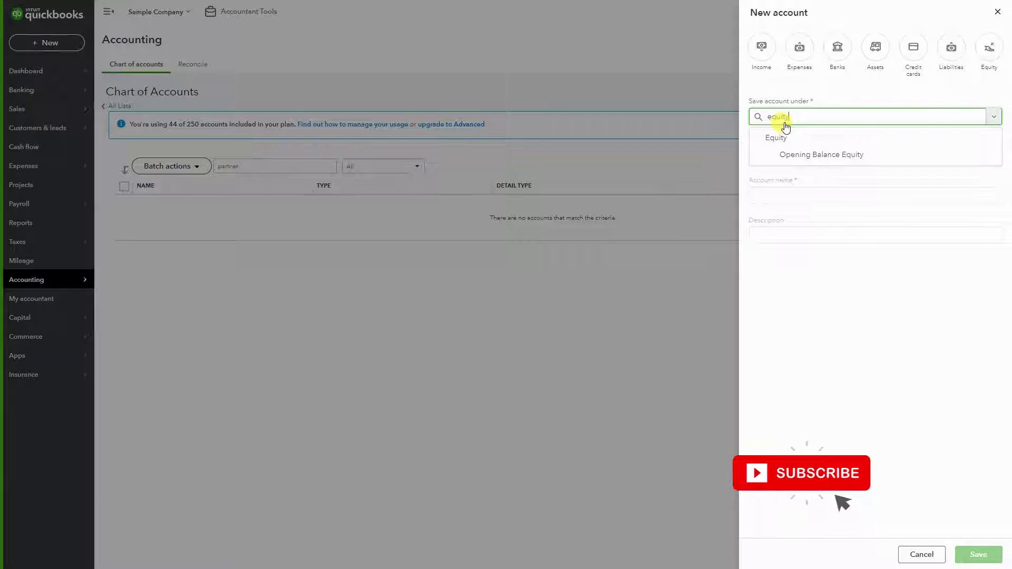
{"action": "left_click", "coordinate": [779, 139]}
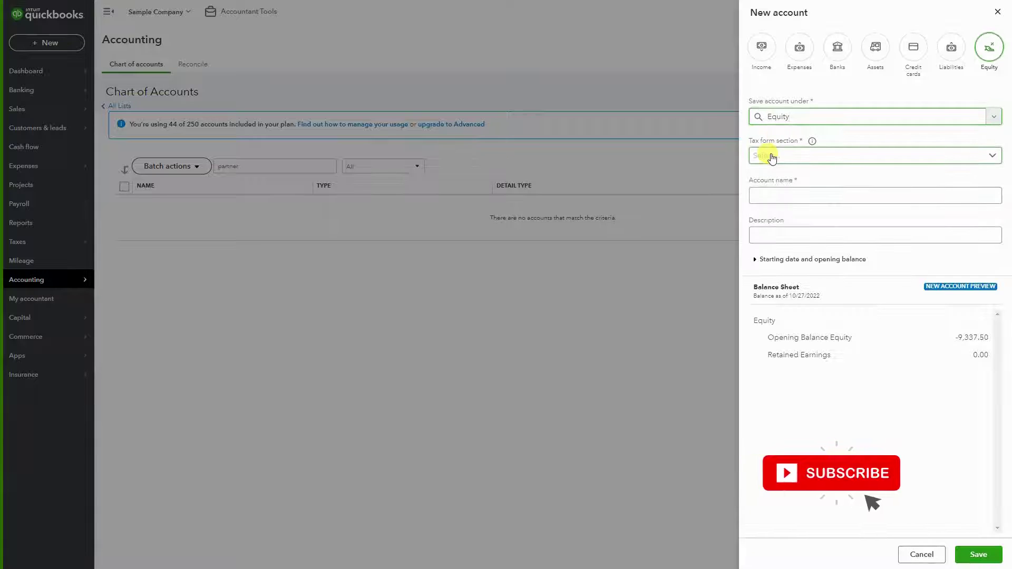
{"action": "left_click", "coordinate": [770, 156]}
{"action": "scroll", "coordinate": [812, 216], "scroll_direction": "down", "scroll_amount": 4}
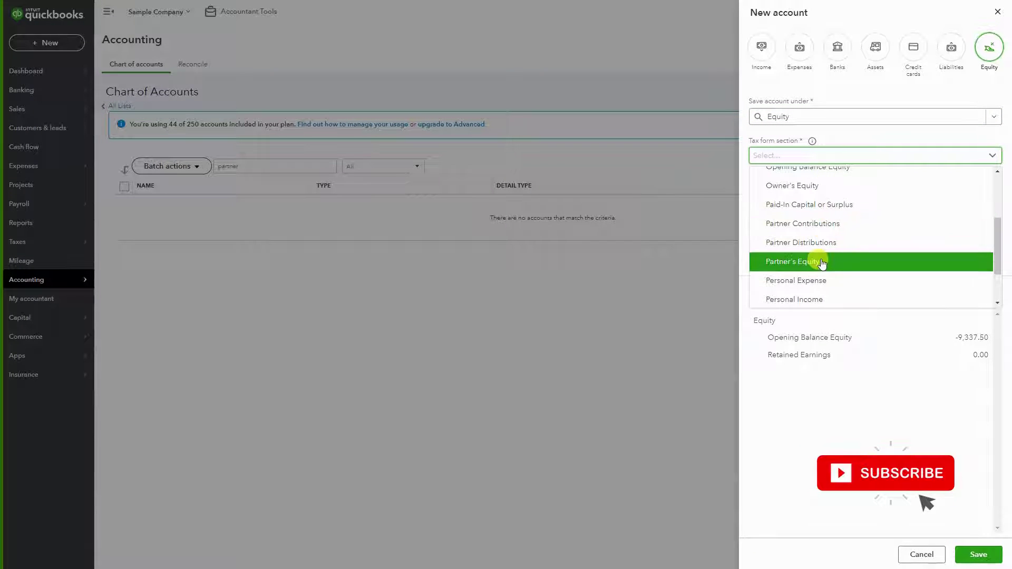
{"action": "left_click", "coordinate": [822, 262]}
Name the account after the first partner and save it
{"action": "left_click", "coordinate": [777, 195]}
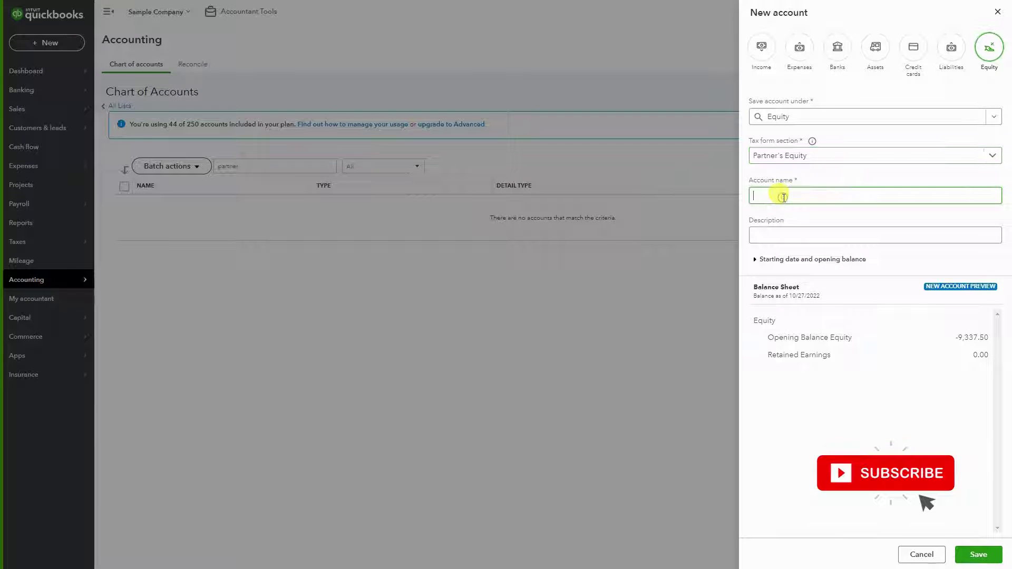
{"action": "type", "text": "Joe Smith"}
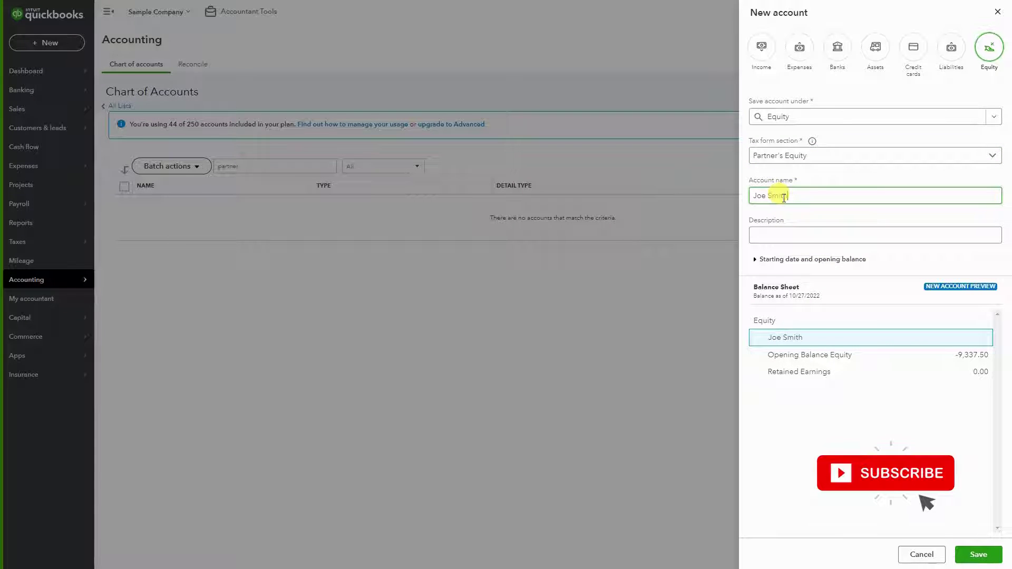
{"action": "left_click", "coordinate": [780, 234]}
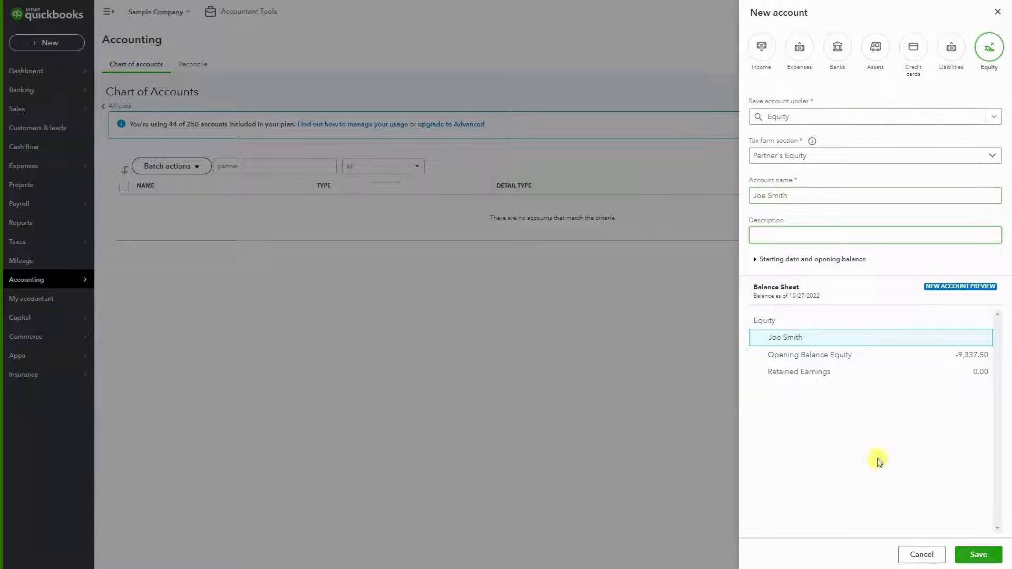
{"action": "left_click", "coordinate": [992, 558]}
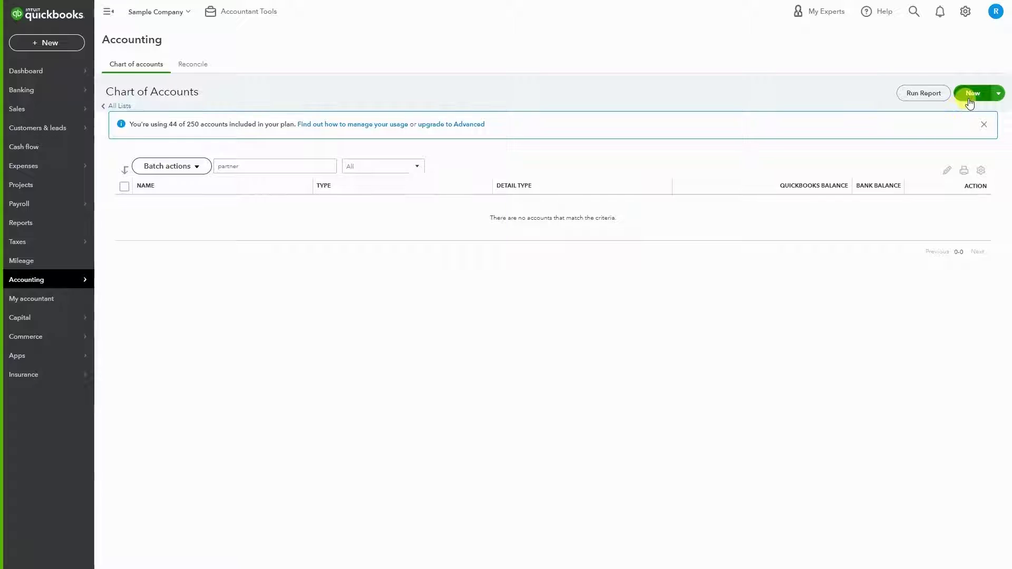
{"action": "left_click", "coordinate": [970, 95]}
Start an Equity account with tax form section Partner Contributions
{"action": "left_click", "coordinate": [813, 117]}
{"action": "type", "text": "eq"}
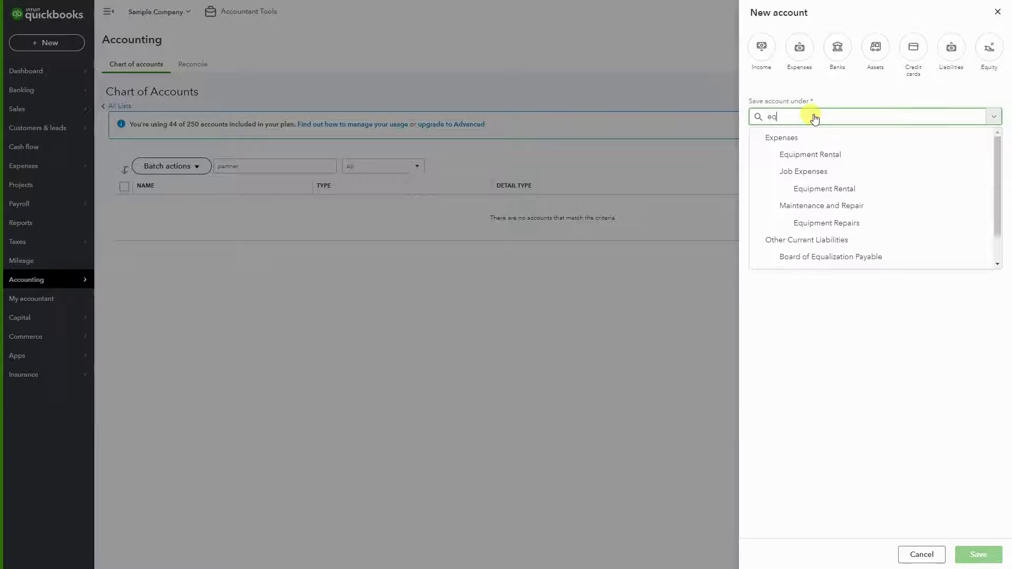
{"action": "type", "text": "uity"}
{"action": "key", "text": "BackSpace"}
{"action": "key", "text": "BackSpace"}
{"action": "key", "text": "BackSpace"}
{"action": "key", "text": "BackSpace"}
{"action": "key", "text": "BackSpace"}
{"action": "key", "text": "BackSpace"}
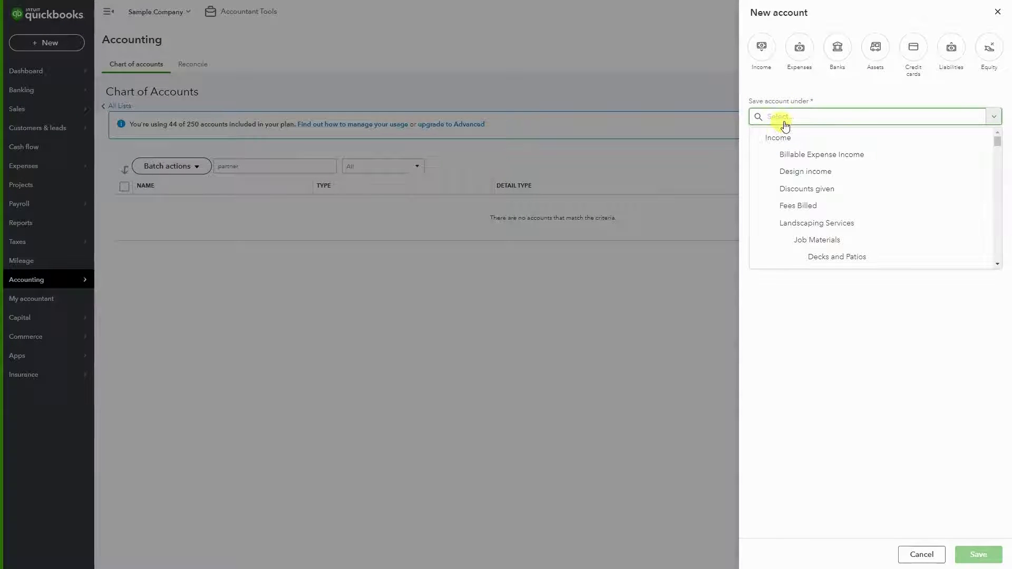
{"action": "type", "text": "equity"}
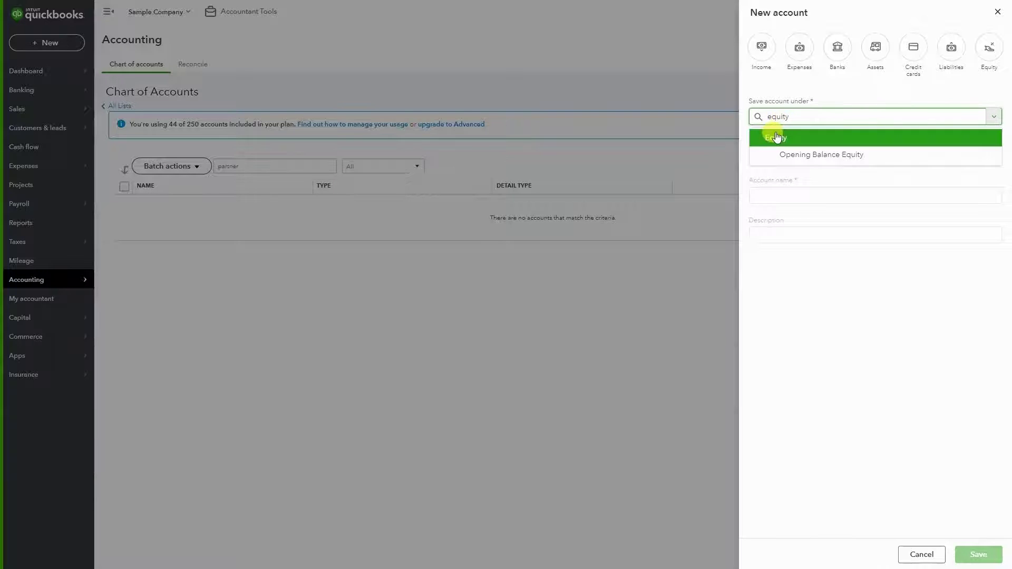
{"action": "left_click", "coordinate": [776, 136]}
{"action": "left_click", "coordinate": [775, 155]}
{"action": "scroll", "coordinate": [789, 222], "scroll_direction": "down", "scroll_amount": 2}
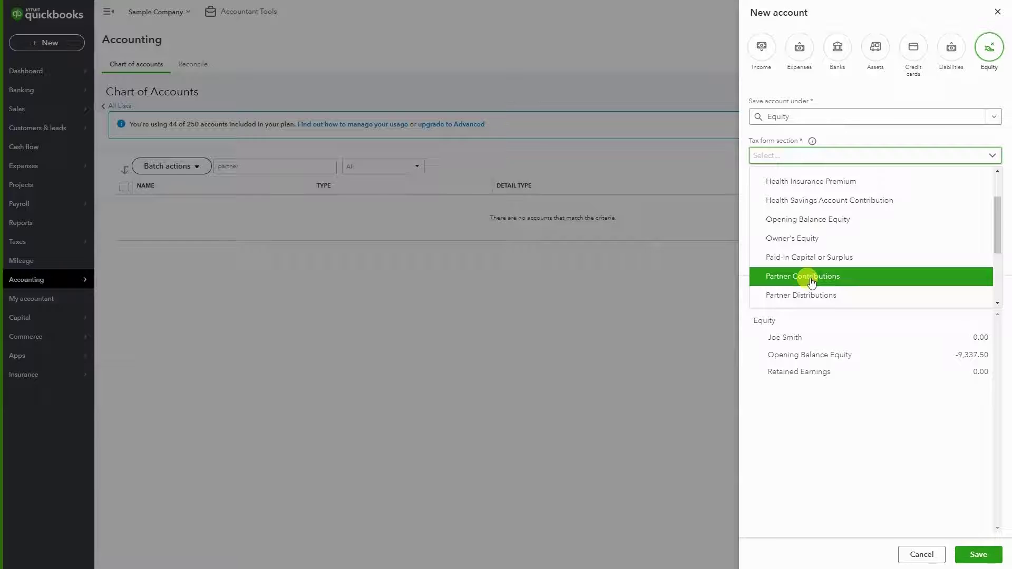
{"action": "left_click", "coordinate": [811, 281]}
Name it Partner Contributions, nest it under the first partner's equity account, and save
{"action": "left_click", "coordinate": [780, 198]}
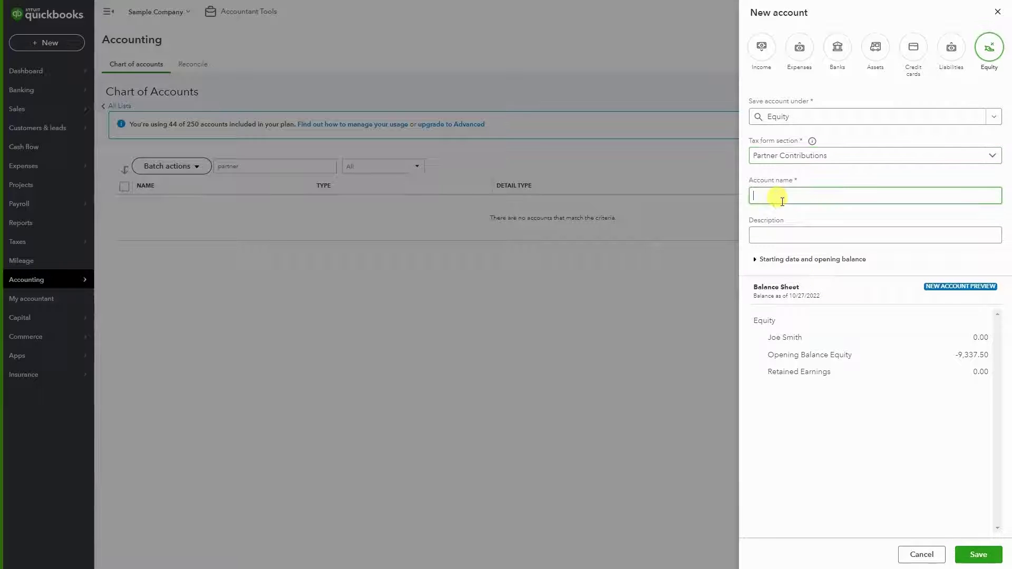
{"action": "type", "text": "Partner Contributions"}
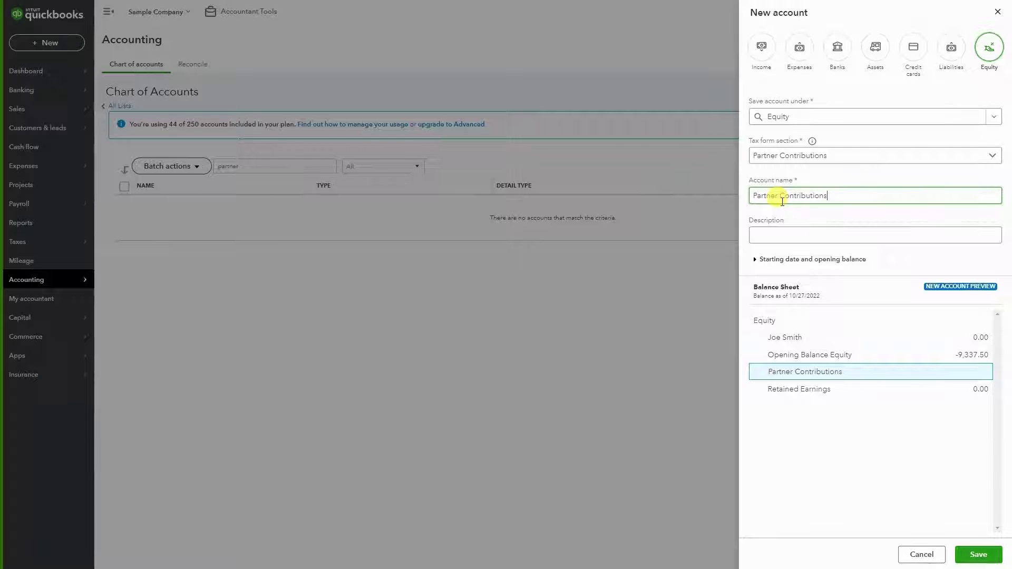
{"action": "triple_click", "coordinate": [782, 198]}
{"action": "key", "text": "ctrl+c"}
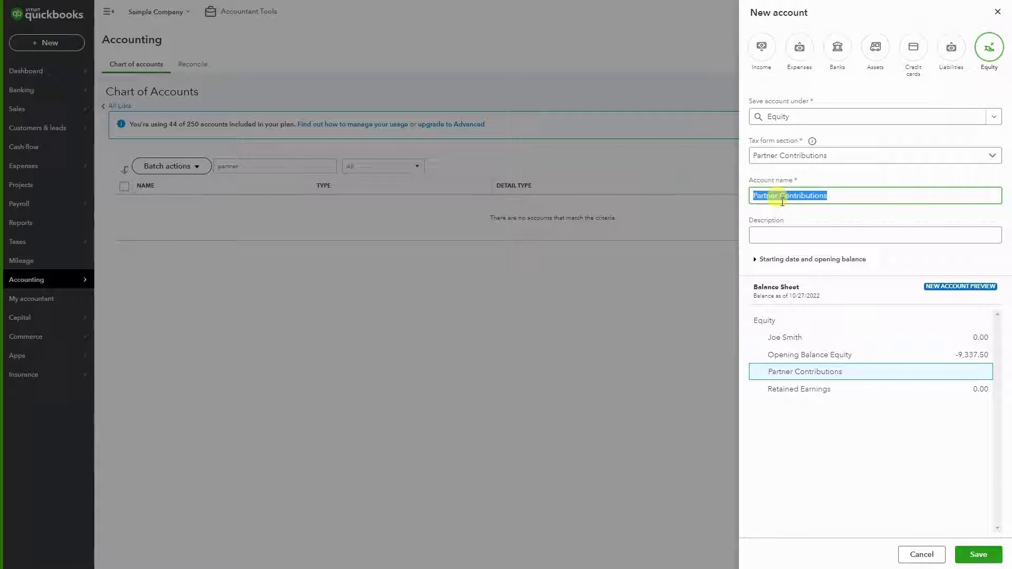
{"action": "left_click", "coordinate": [785, 234]}
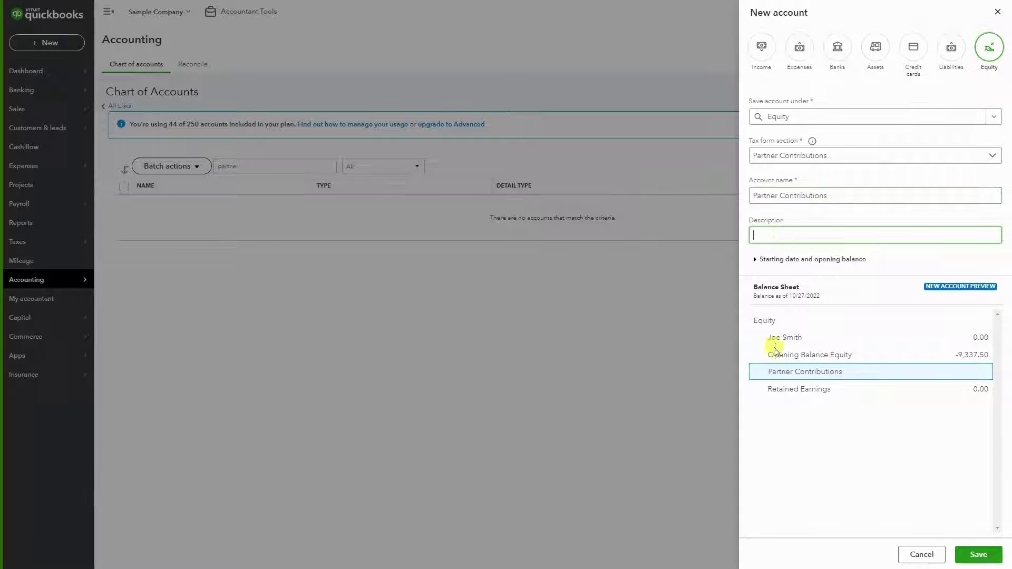
{"action": "left_click", "coordinate": [779, 122]}
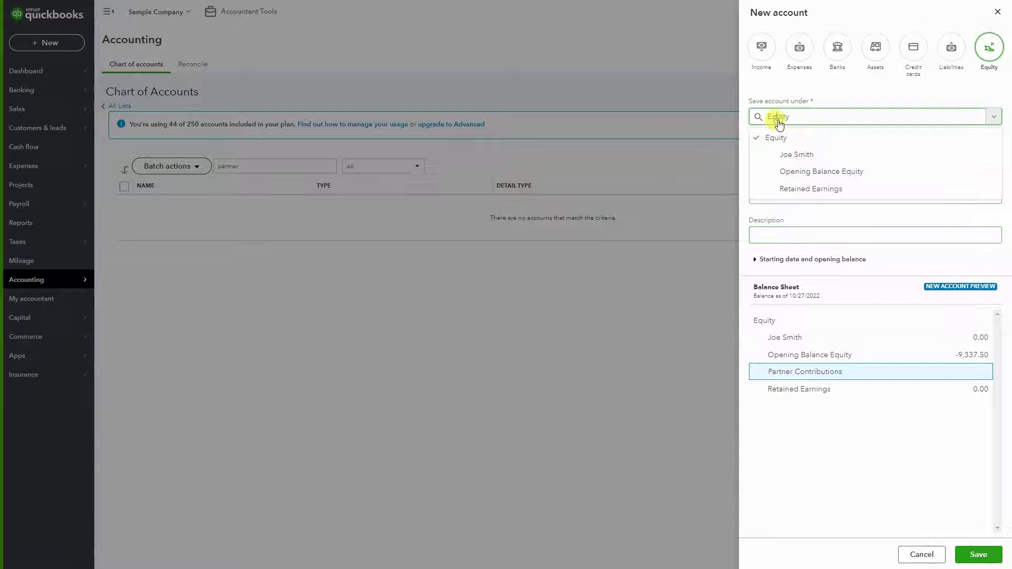
{"action": "left_click", "coordinate": [810, 158]}
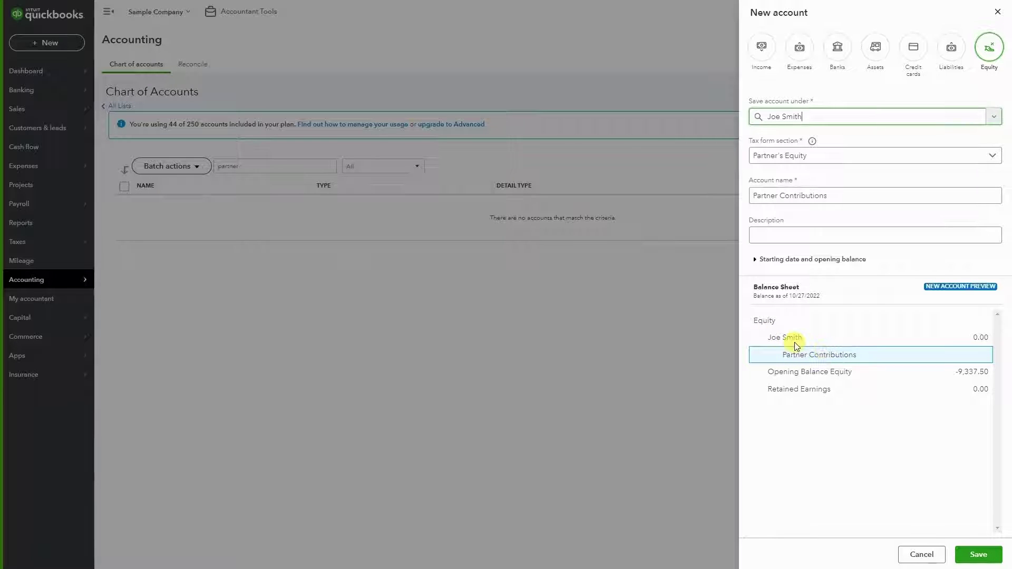
{"action": "left_click", "coordinate": [982, 558]}
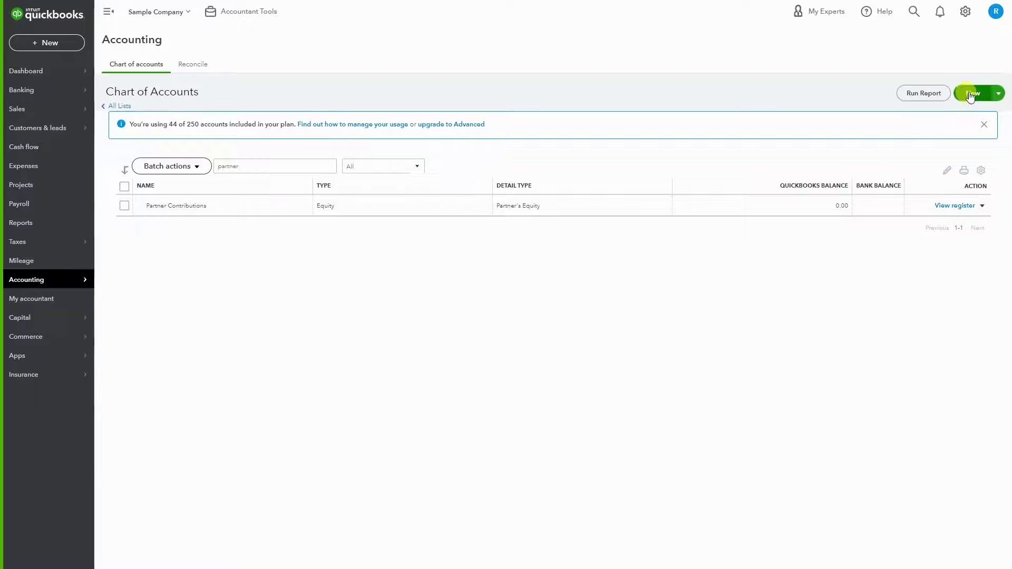
{"action": "left_click", "coordinate": [968, 92]}
Save a Partner Distributions subaccount under the first partner's account, tax section Partner's Equity
{"action": "left_click", "coordinate": [778, 118]}
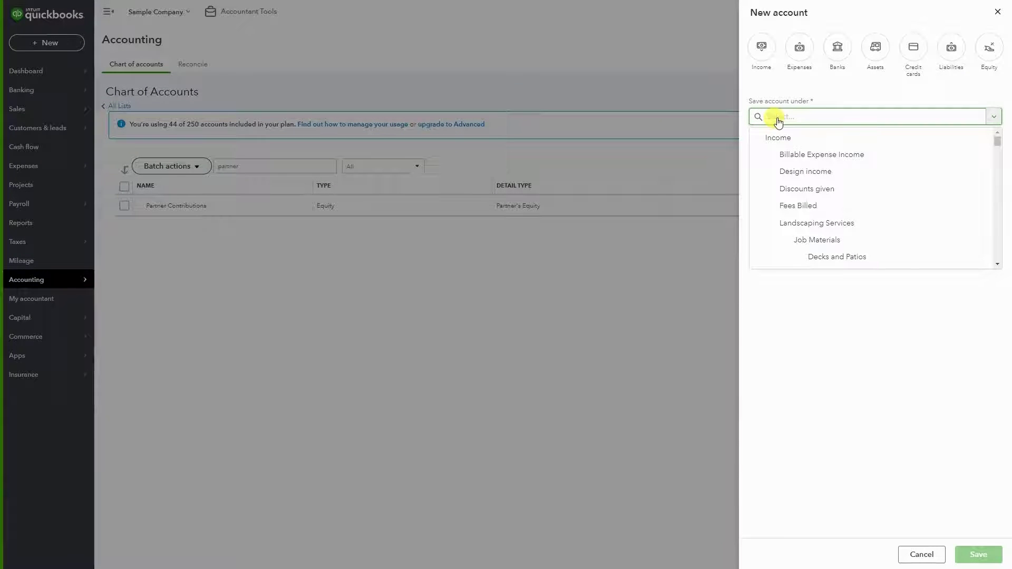
{"action": "type", "text": "joe"}
{"action": "left_click", "coordinate": [773, 154]}
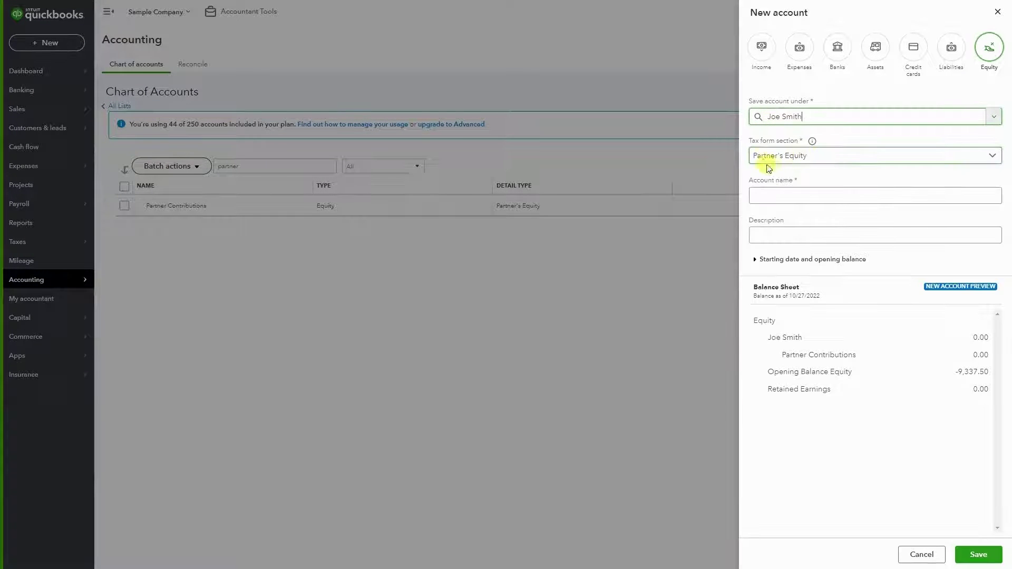
{"action": "left_click", "coordinate": [763, 158]}
{"action": "left_click", "coordinate": [762, 159]}
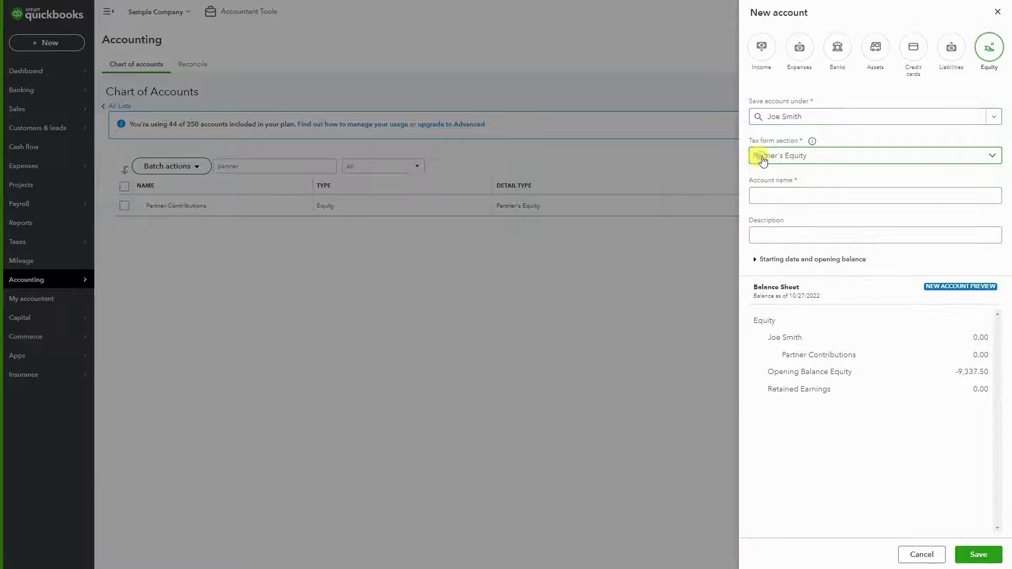
{"action": "left_click", "coordinate": [762, 194]}
{"action": "key", "text": "ctrl+v"}
{"action": "left_click_drag", "start_coordinate": [781, 196], "coordinate": [854, 198]}
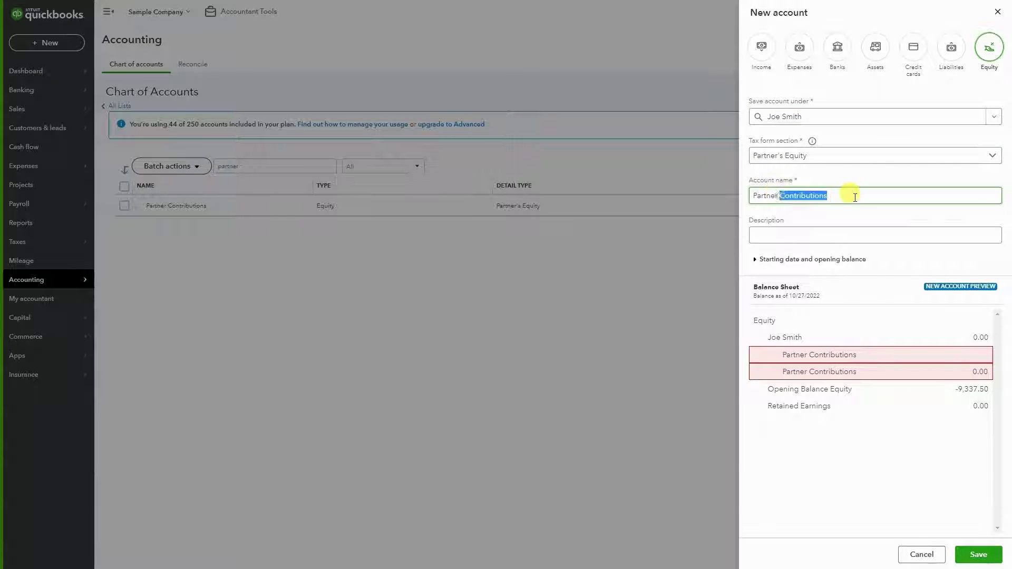
{"action": "type", "text": "Dis"}
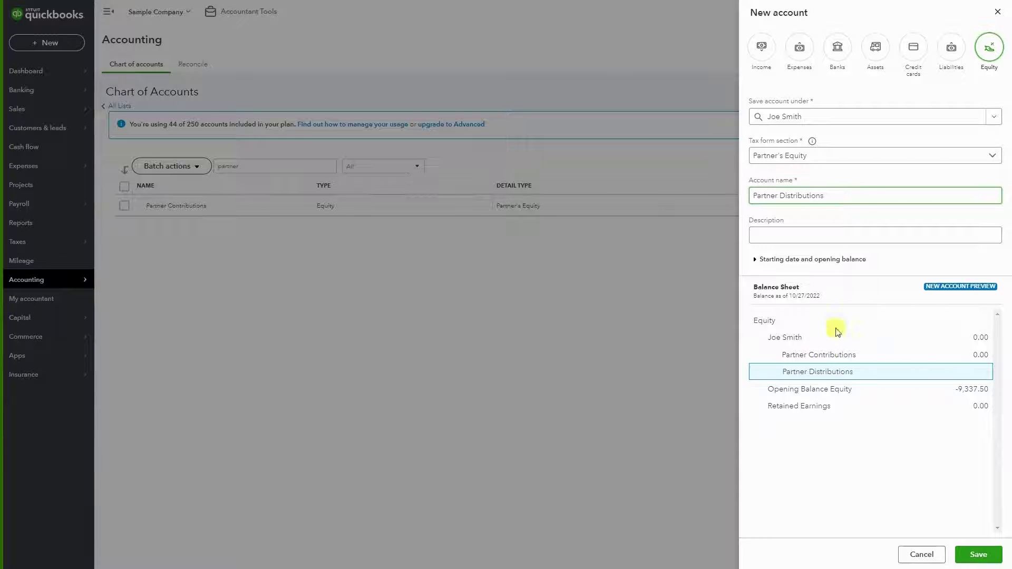
{"action": "left_click", "coordinate": [980, 557]}
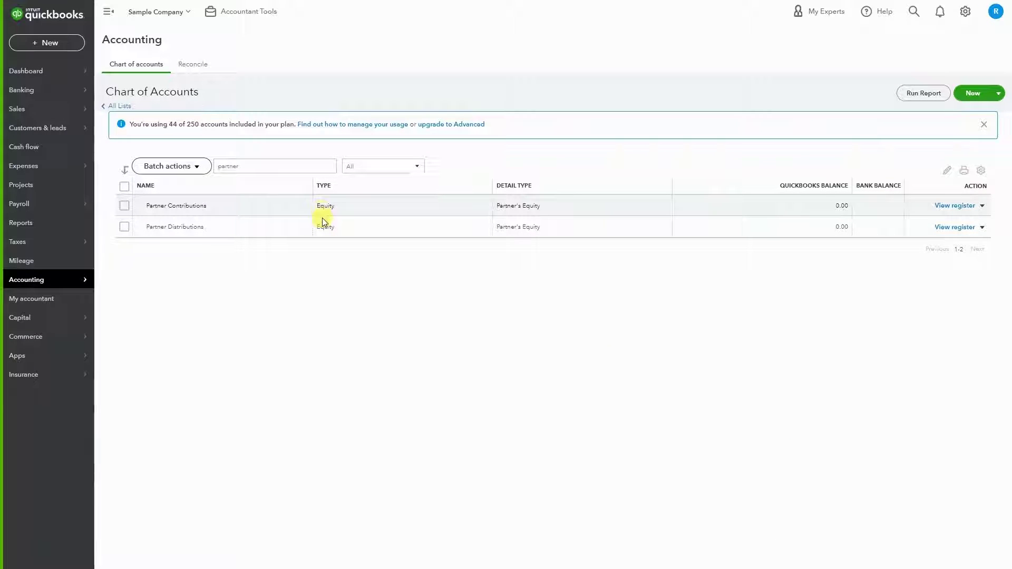
Save a top-level Equity account named for the second partner, tax section Partner's Equity
{"action": "left_click", "coordinate": [972, 94]}
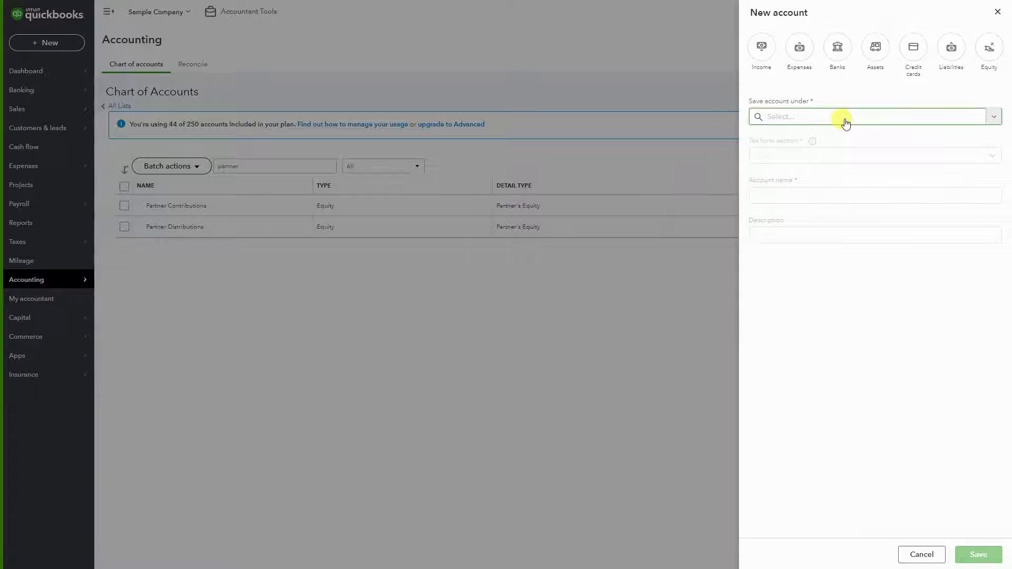
{"action": "left_click", "coordinate": [843, 118]}
{"action": "type", "text": "equity"}
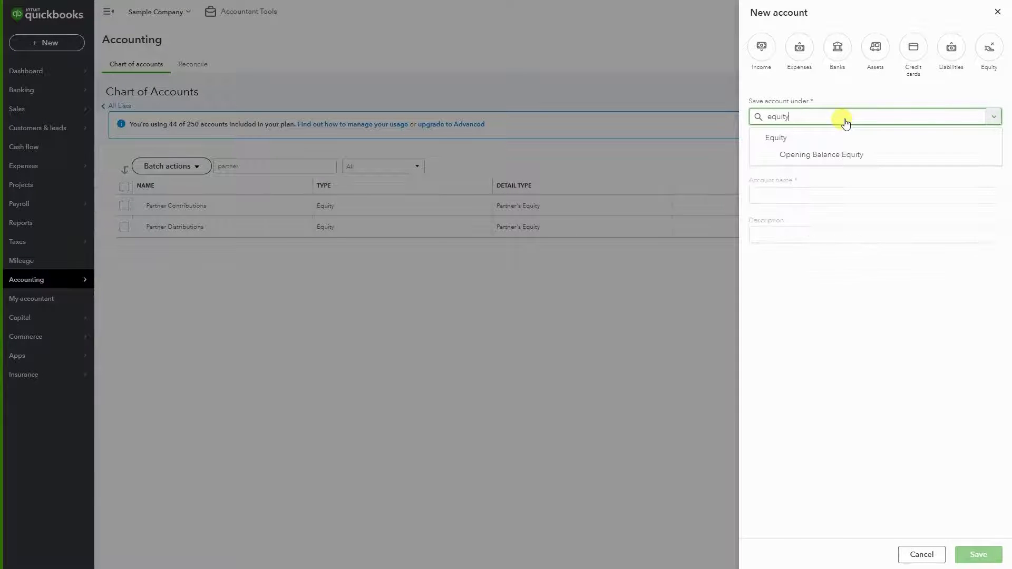
{"action": "left_click", "coordinate": [794, 138]}
{"action": "left_click", "coordinate": [782, 157]}
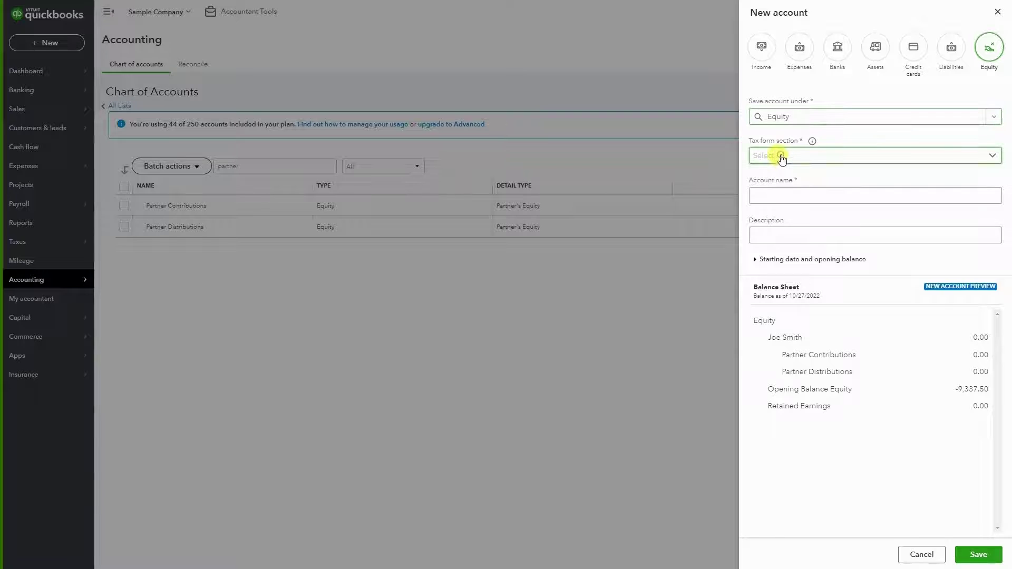
{"action": "scroll", "coordinate": [804, 221], "scroll_direction": "down", "scroll_amount": 3}
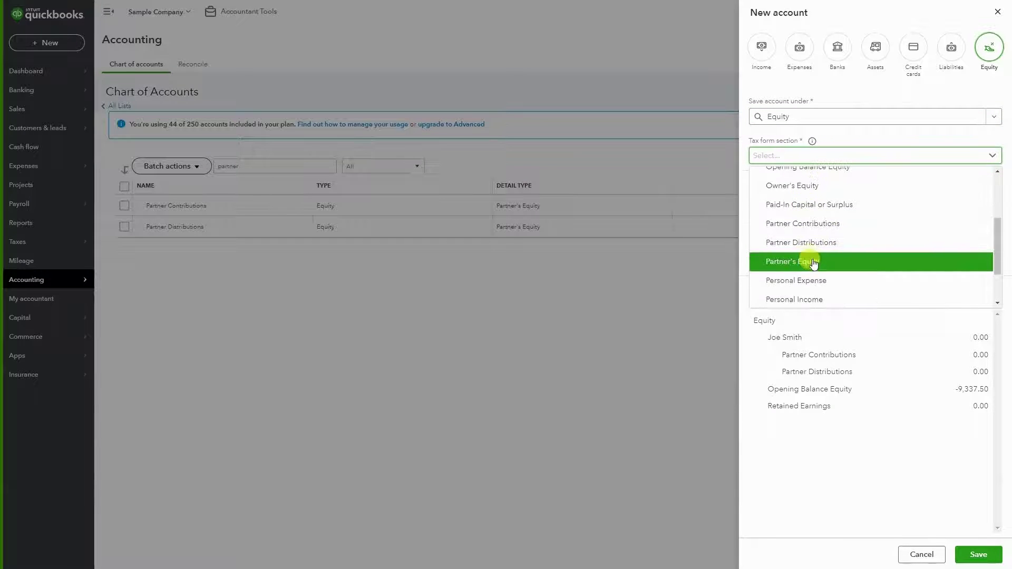
{"action": "left_click", "coordinate": [807, 260]}
{"action": "left_click", "coordinate": [780, 196]}
{"action": "type", "text": "John Smith"}
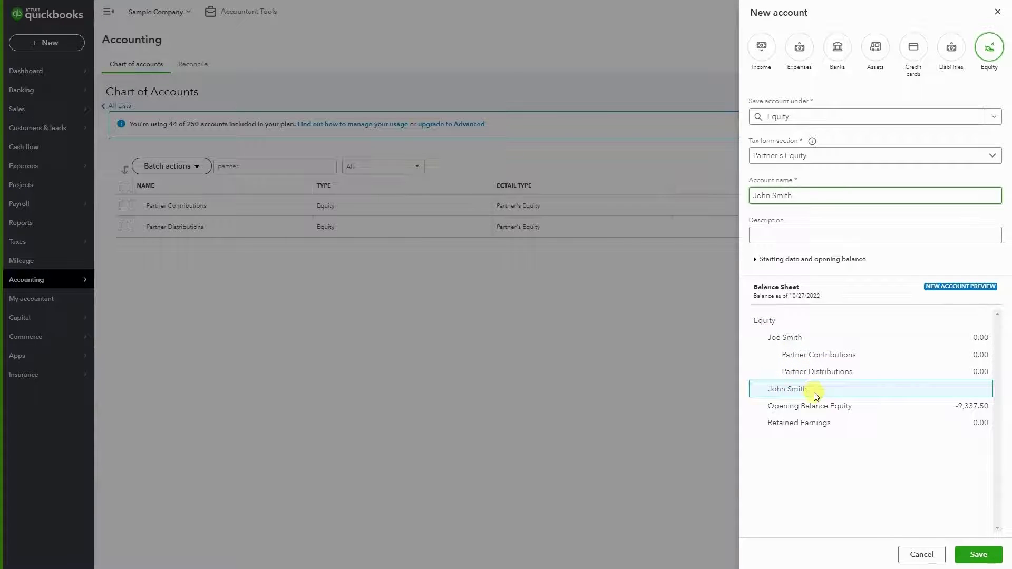
{"action": "left_click", "coordinate": [974, 554]}
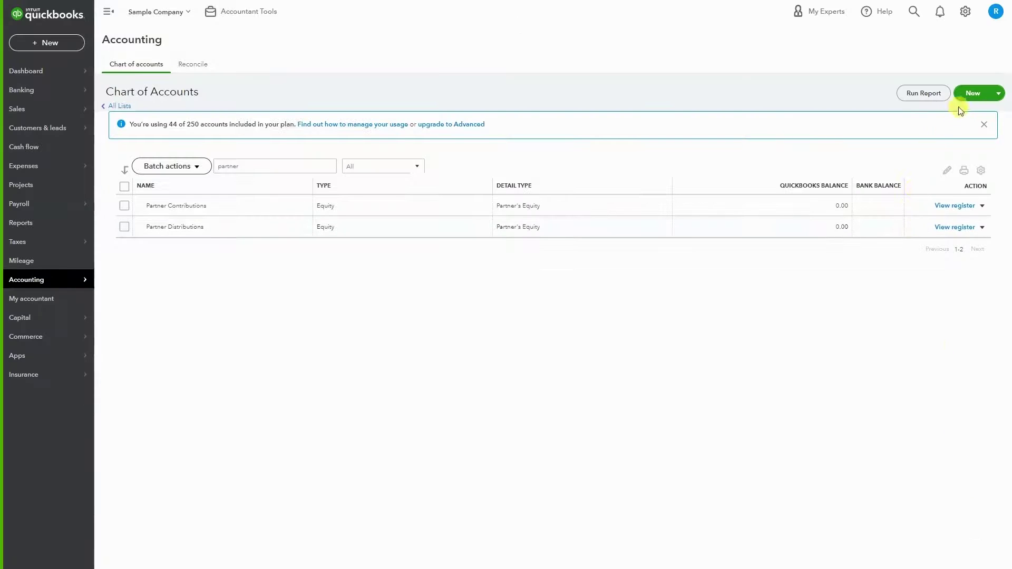
{"action": "left_click", "coordinate": [972, 93]}
Save a subaccount named 'Partner Contributions' nested under the second partner's equity account
{"action": "left_click", "coordinate": [794, 118]}
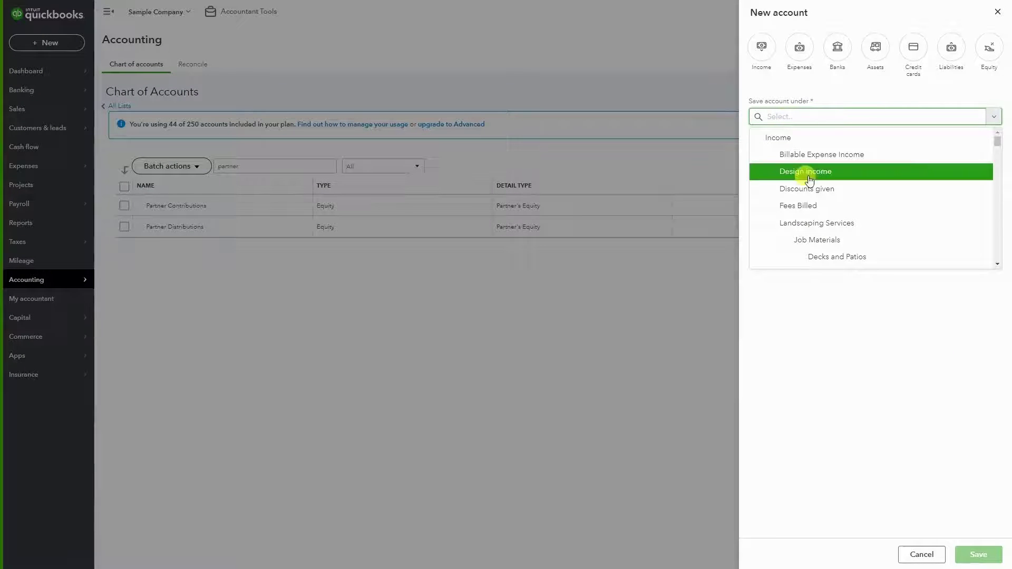
{"action": "type", "text": "lan"}
{"action": "key", "text": "BackSpace"}
{"action": "key", "text": "BackSpace"}
{"action": "key", "text": "BackSpace"}
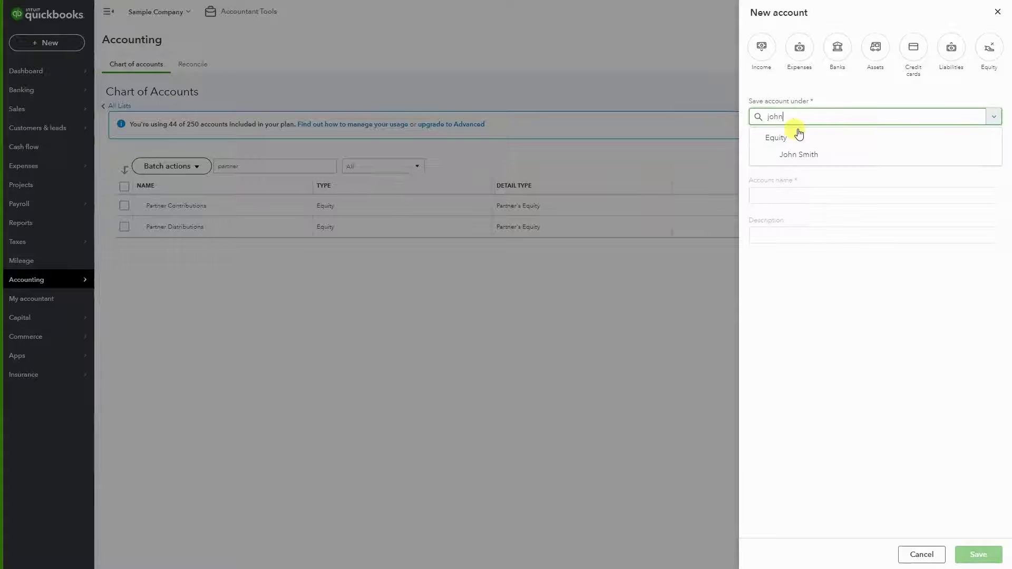
{"action": "type", "text": "joh"}
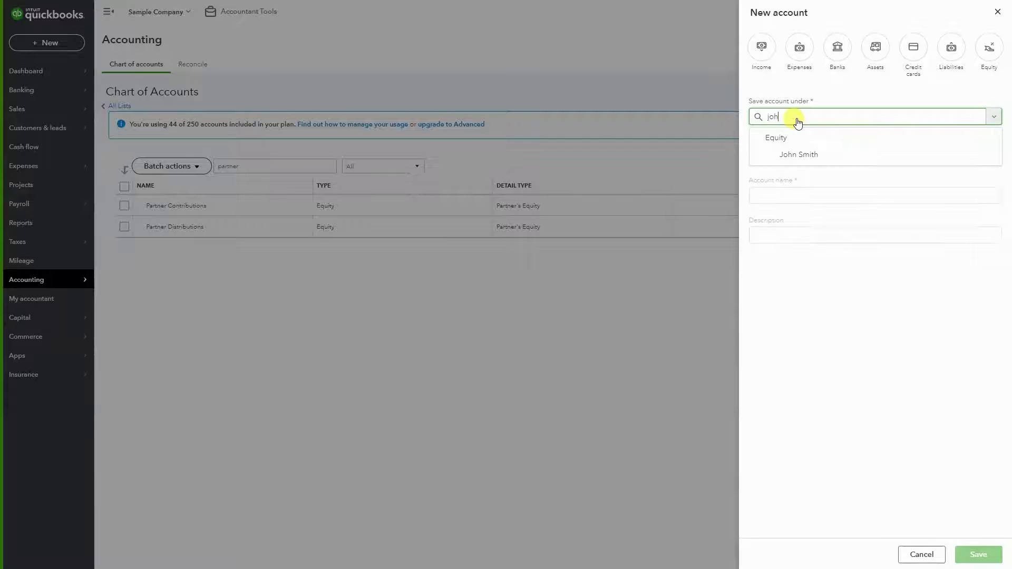
{"action": "left_click", "coordinate": [790, 153]}
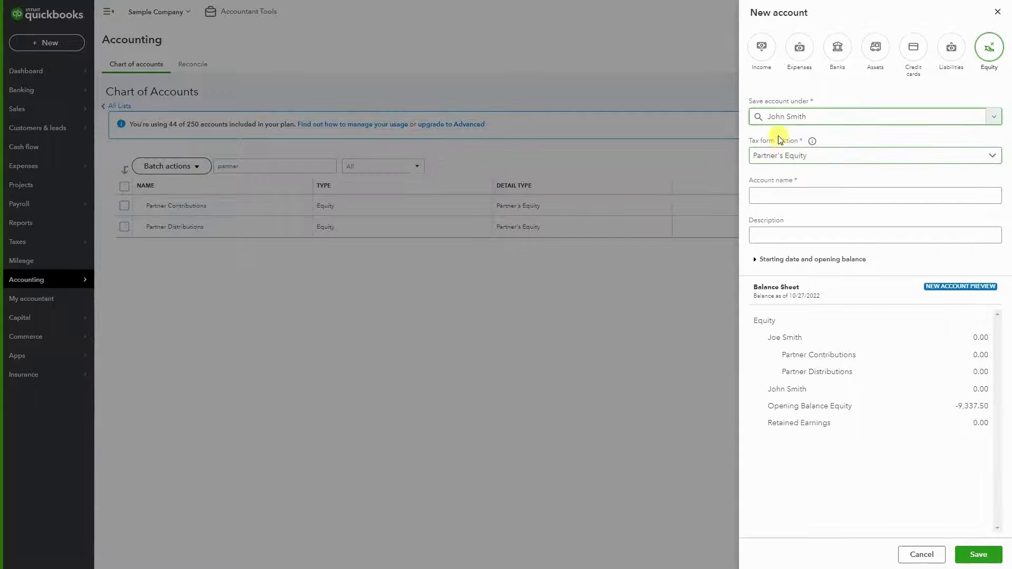
{"action": "left_click", "coordinate": [772, 196]}
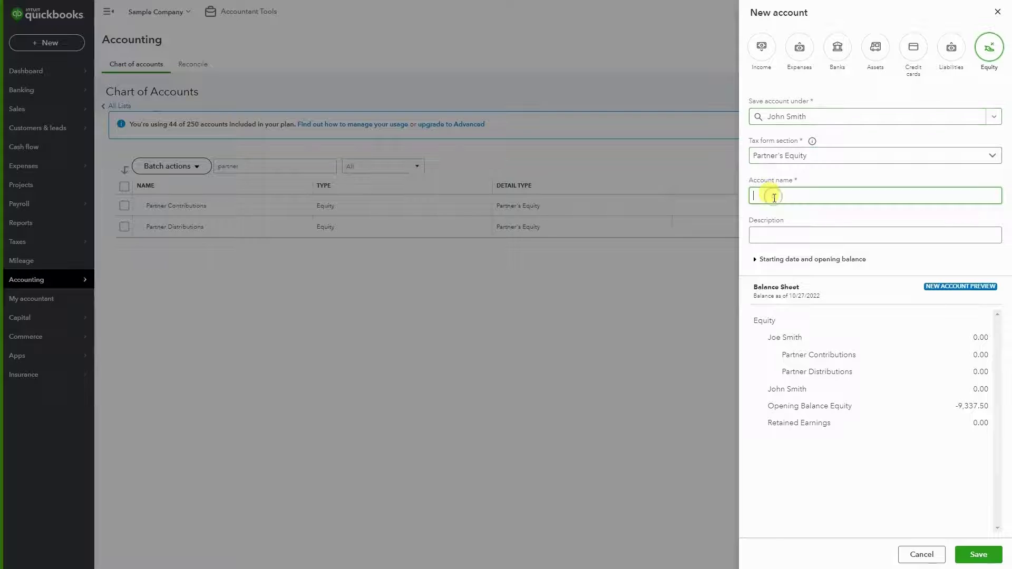
{"action": "type", "text": "Partner Contributions"}
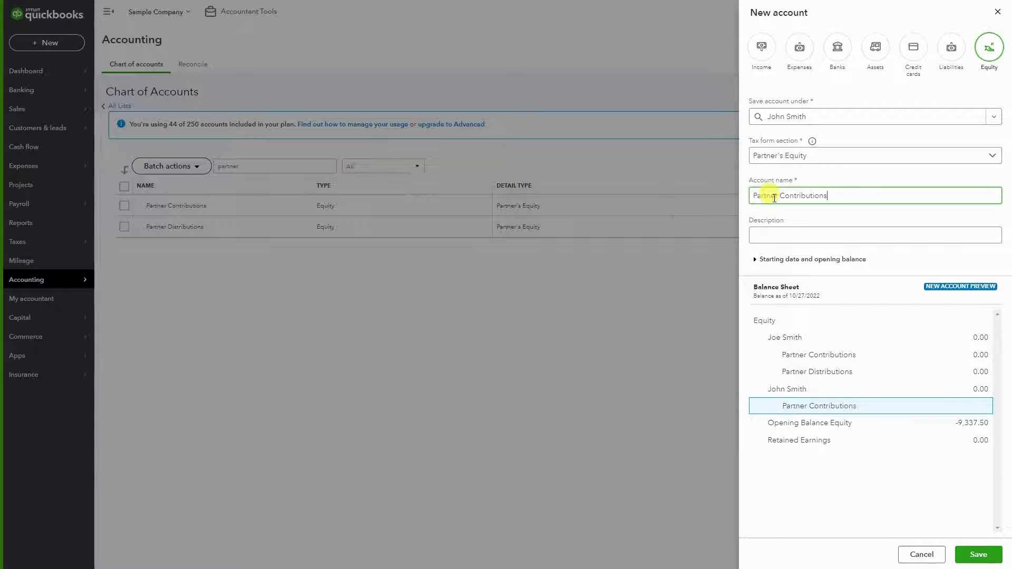
{"action": "left_click", "coordinate": [985, 555]}
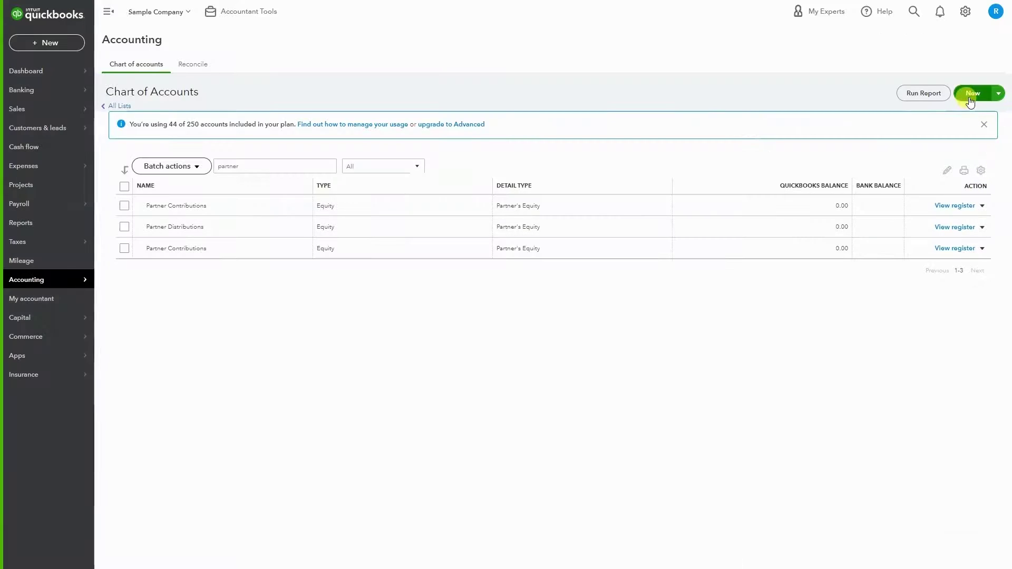
{"action": "left_click", "coordinate": [972, 91]}
Set the new account's type to Equity with the second partner's account as parent
{"action": "left_click", "coordinate": [800, 118]}
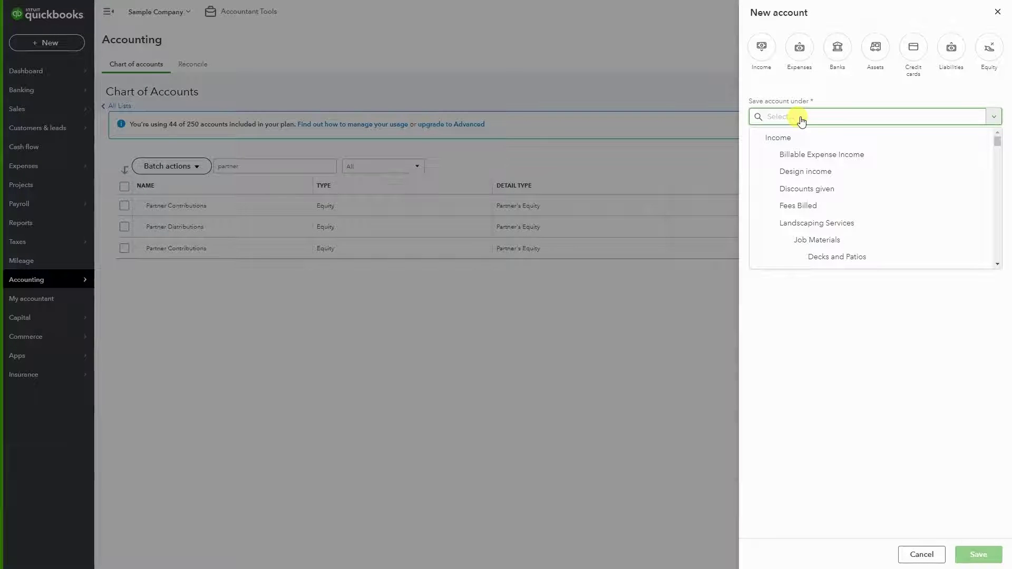
{"action": "type", "text": "john"}
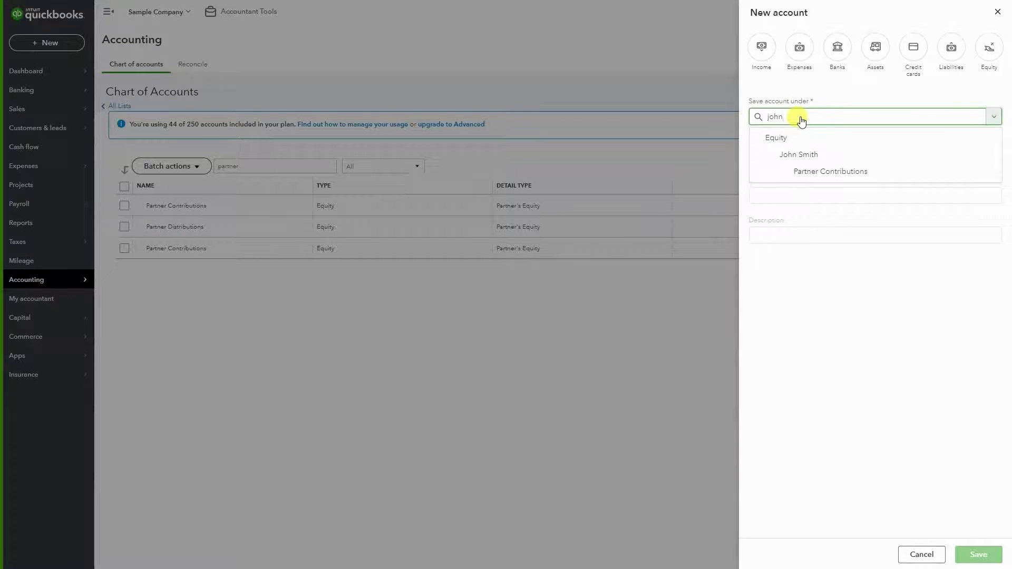
{"action": "left_click", "coordinate": [786, 154]}
{"action": "left_click", "coordinate": [776, 117]}
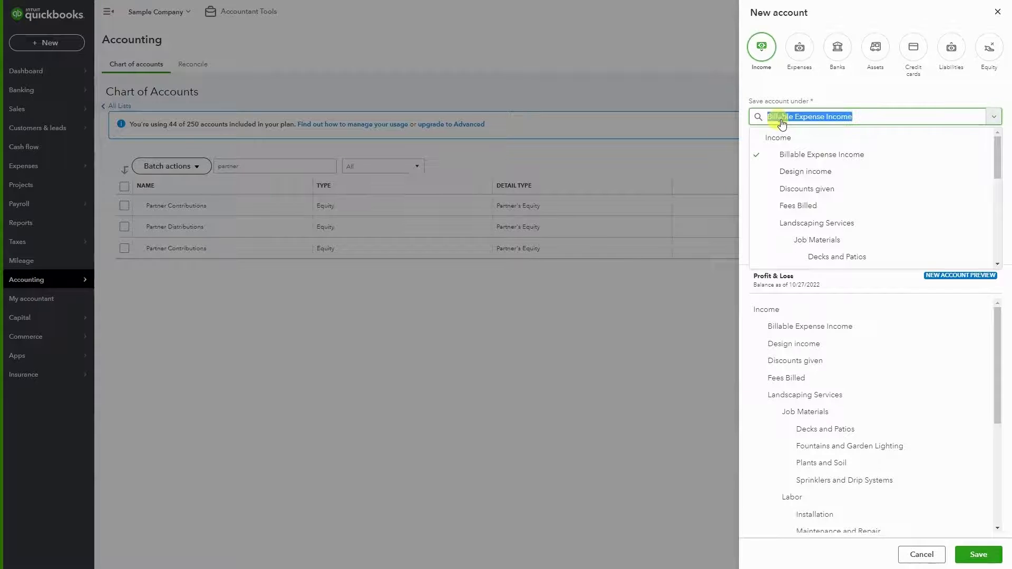
{"action": "left_click", "coordinate": [794, 121]}
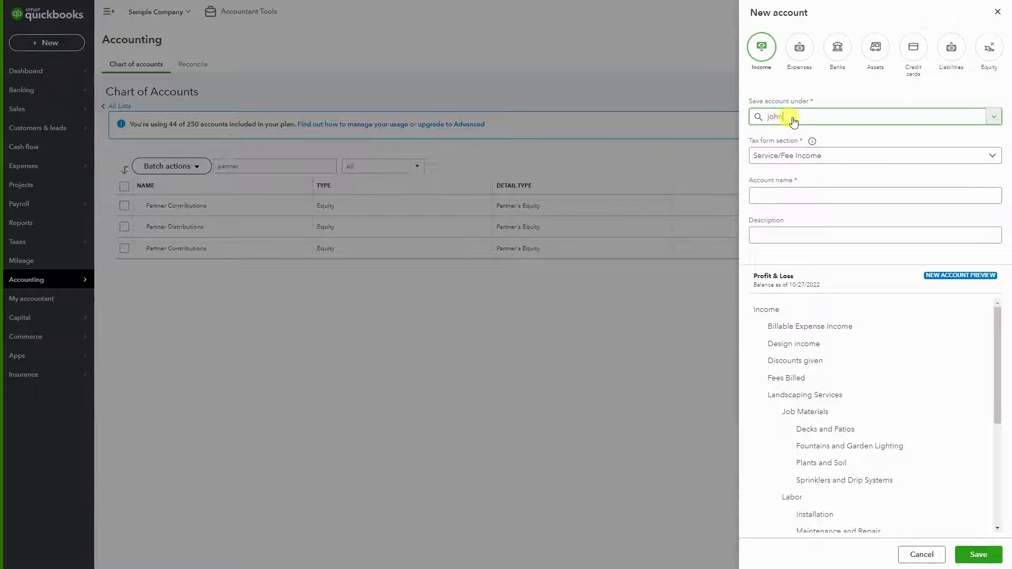
{"action": "key", "text": "BackSpace"}
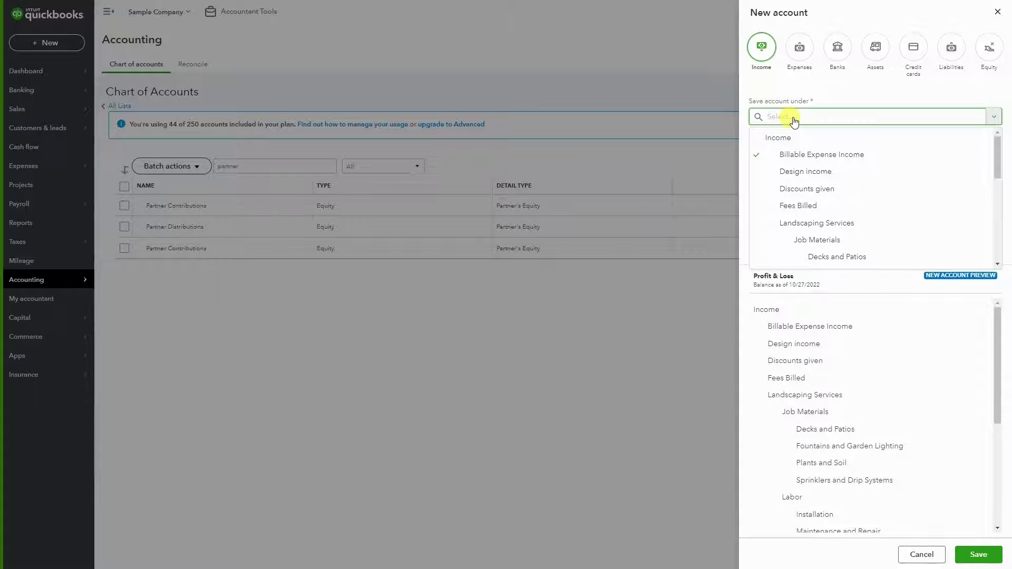
{"action": "scroll", "coordinate": [836, 169], "scroll_direction": "down", "scroll_amount": 3}
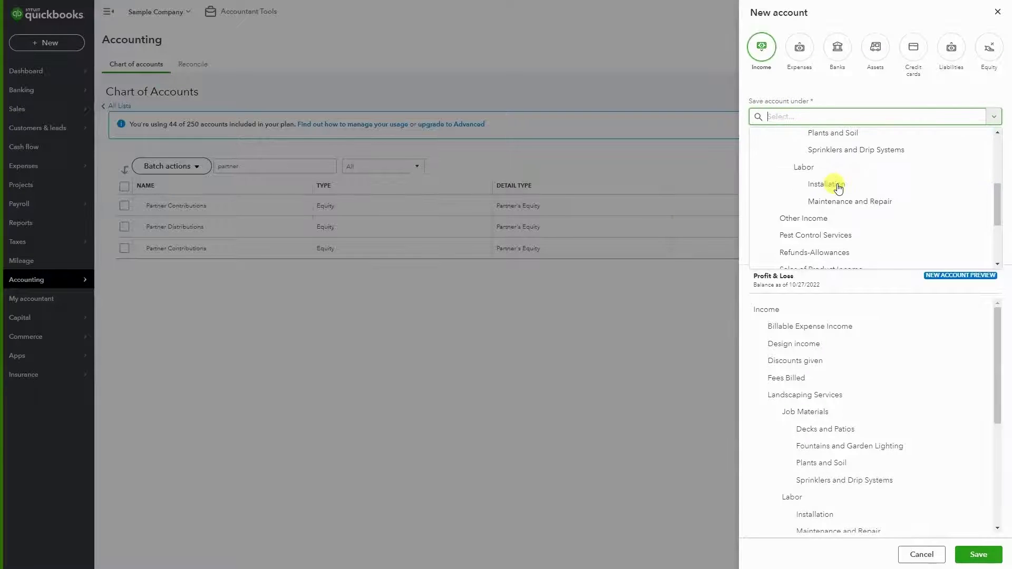
{"action": "scroll", "coordinate": [837, 188], "scroll_direction": "down", "scroll_amount": 3}
{"action": "scroll", "coordinate": [864, 158], "scroll_direction": "up", "scroll_amount": 10}
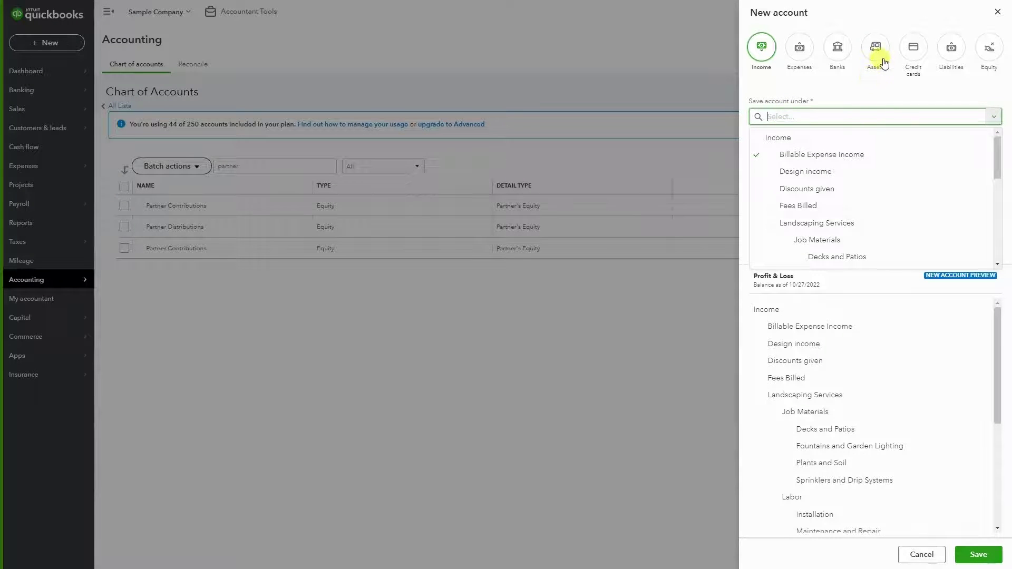
{"action": "left_click", "coordinate": [989, 49]}
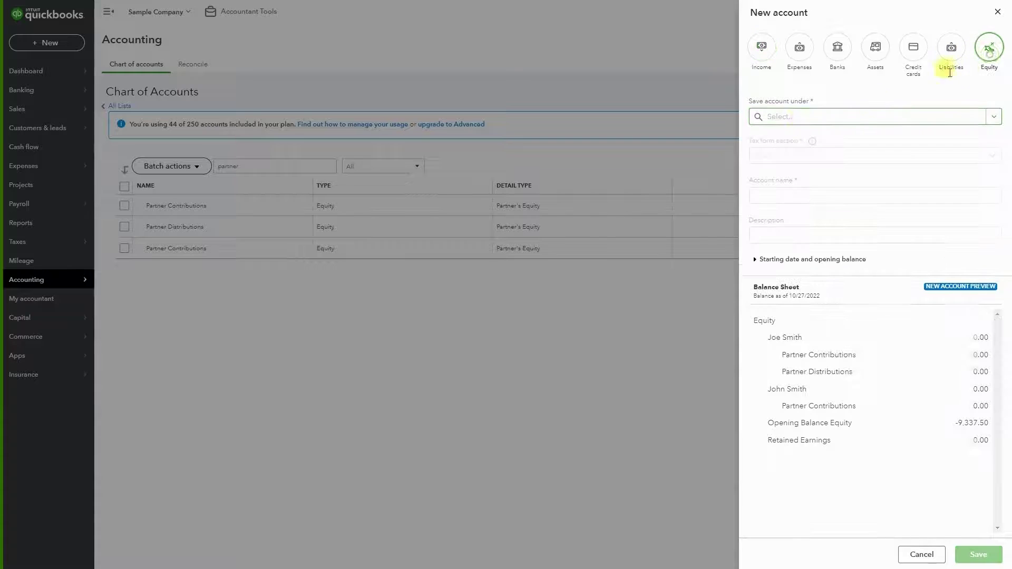
{"action": "left_click", "coordinate": [783, 117]}
{"action": "left_click_drag", "start_coordinate": [804, 155], "coordinate": [779, 108]}
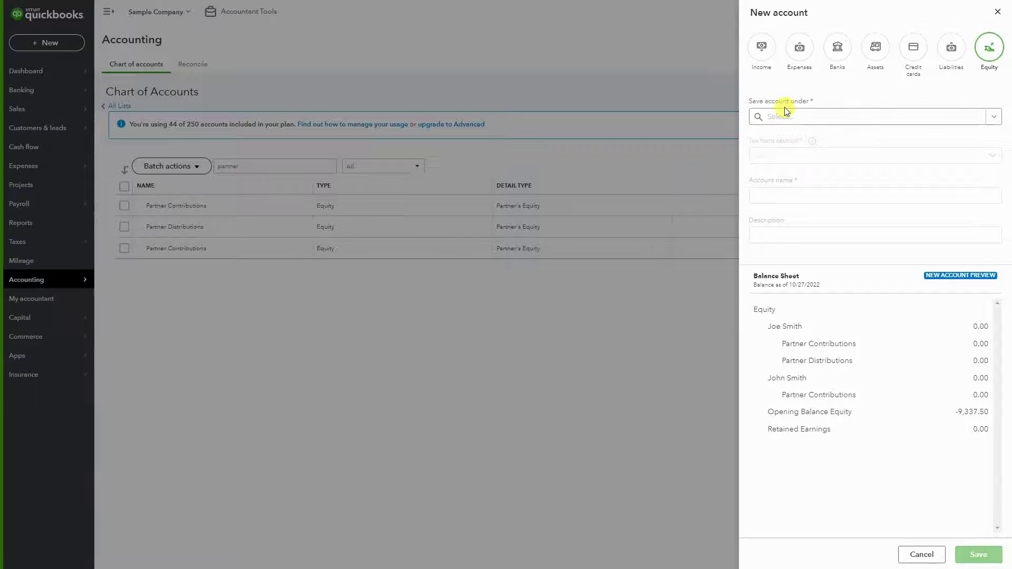
{"action": "left_click", "coordinate": [785, 116]}
{"action": "left_click", "coordinate": [798, 206]}
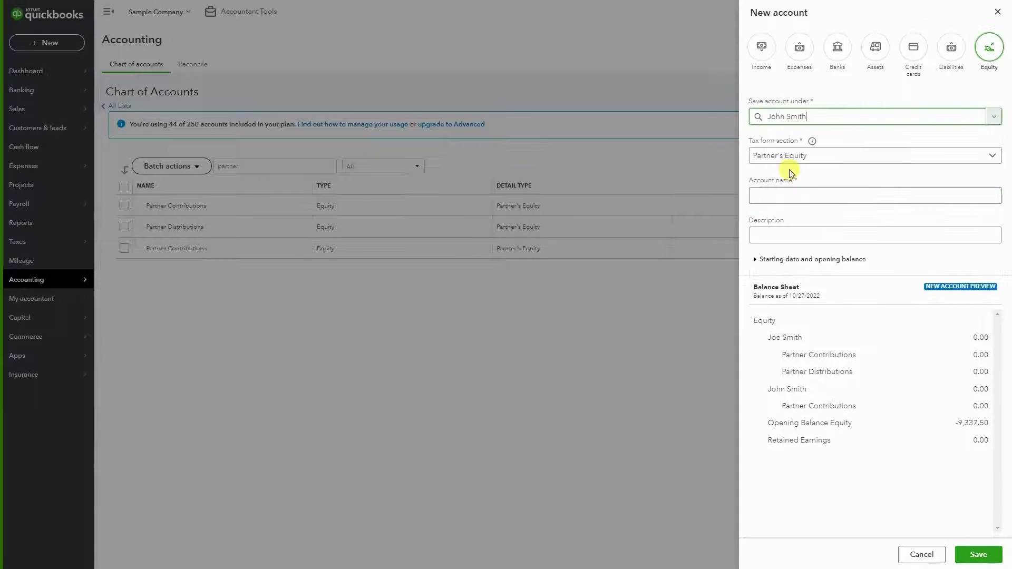
Name the subaccount Partner Distributions and save it
{"action": "left_click", "coordinate": [779, 194]}
{"action": "type", "text": "Partner Contributions"}
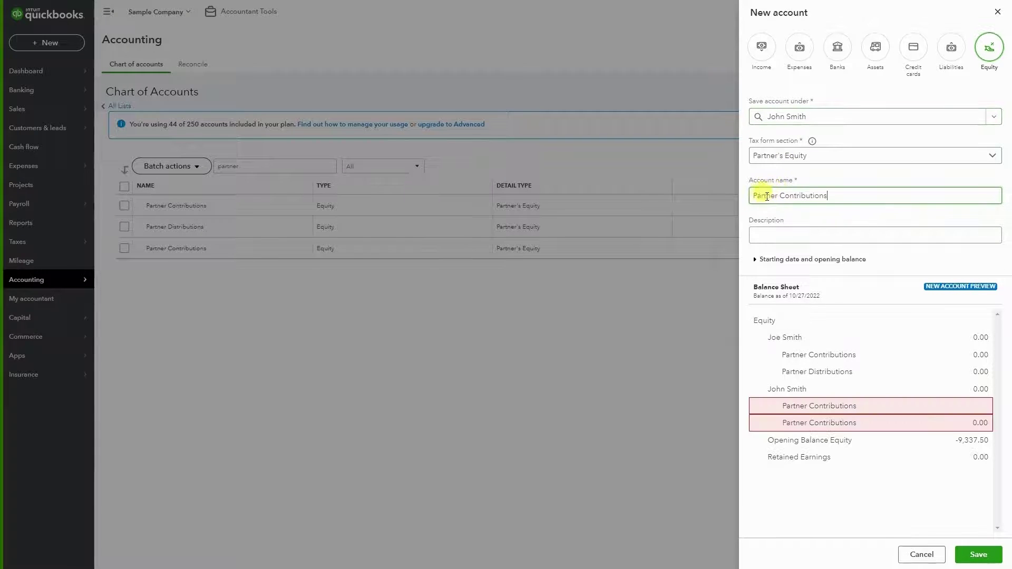
{"action": "double_click", "coordinate": [763, 196]}
{"action": "key", "text": "shift+End"}
{"action": "type", "text": "Dis"}
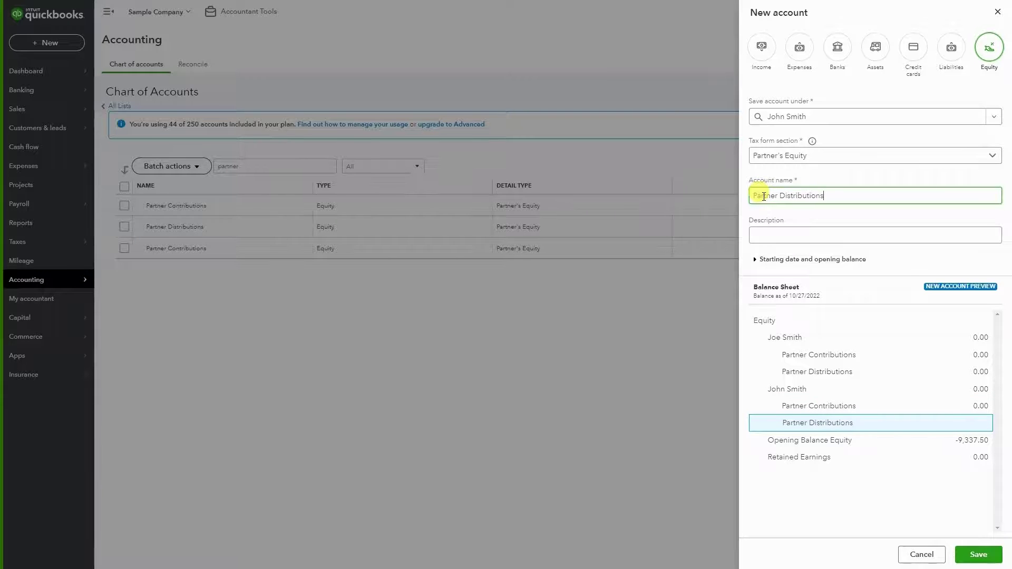
{"action": "left_click", "coordinate": [975, 553]}
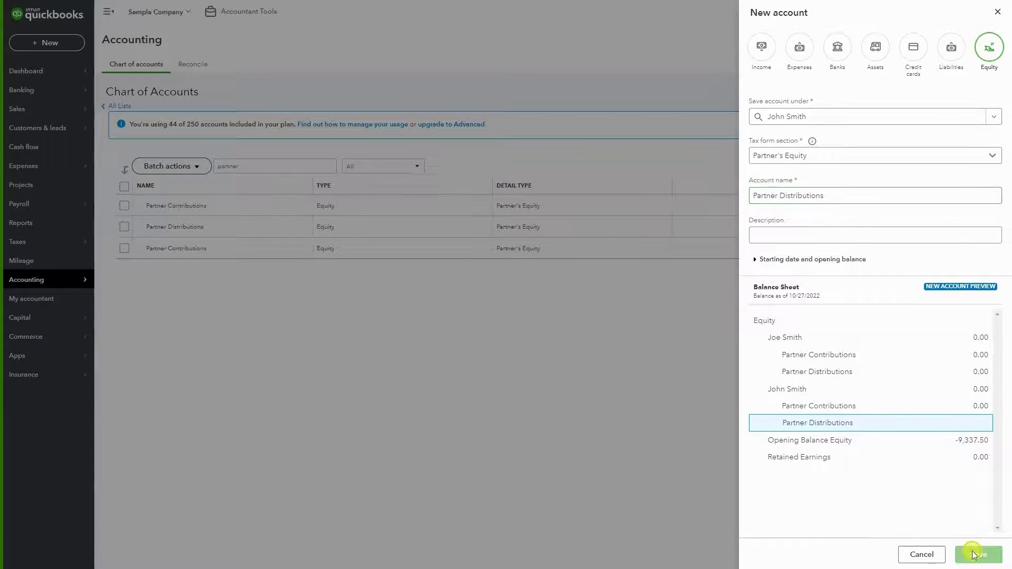
Start a new journal entry dated 09/30/2022
{"action": "left_click", "coordinate": [74, 44]}
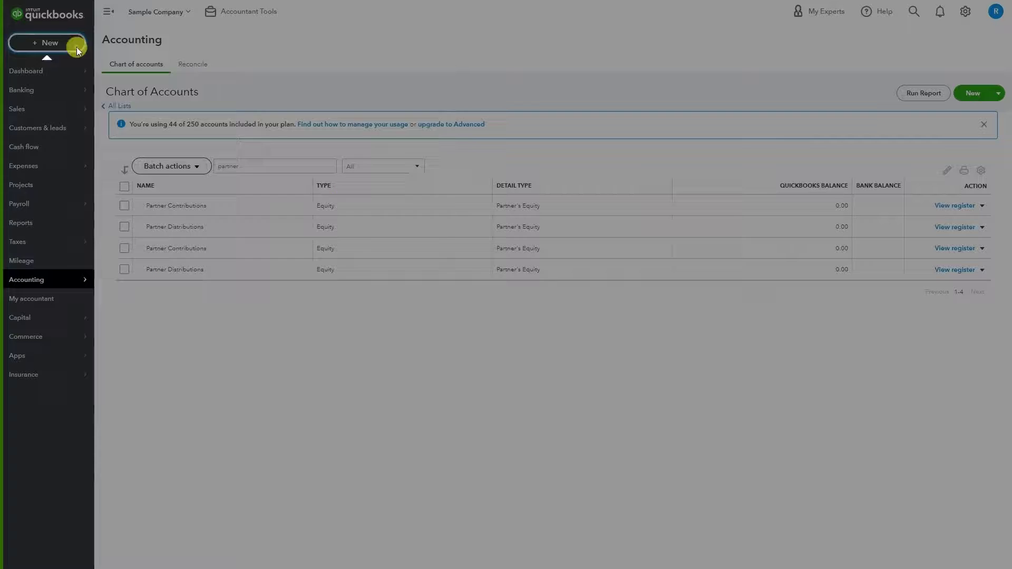
{"action": "left_click", "coordinate": [379, 133]}
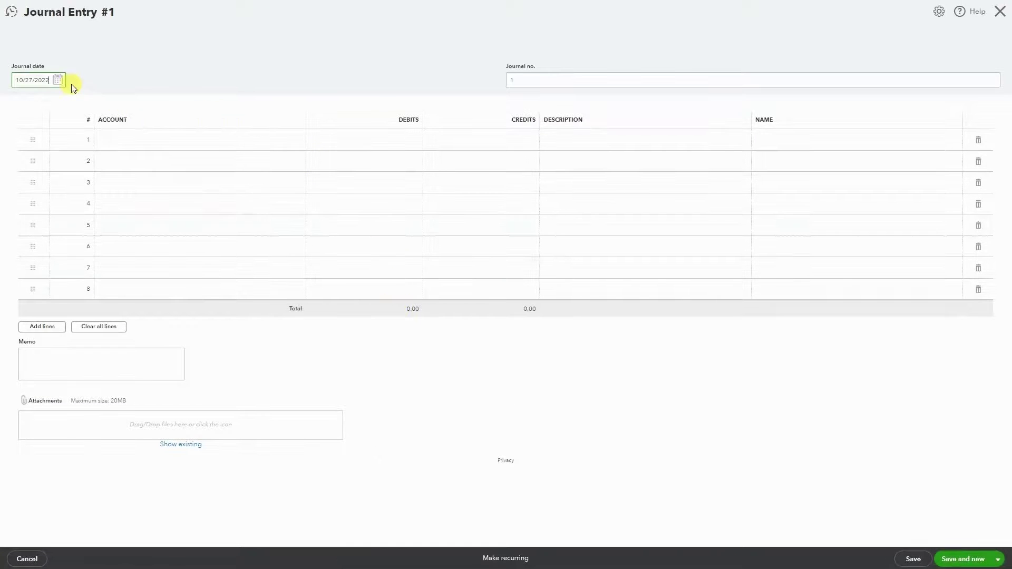
{"action": "left_click", "coordinate": [57, 80]}
{"action": "left_click", "coordinate": [25, 104]}
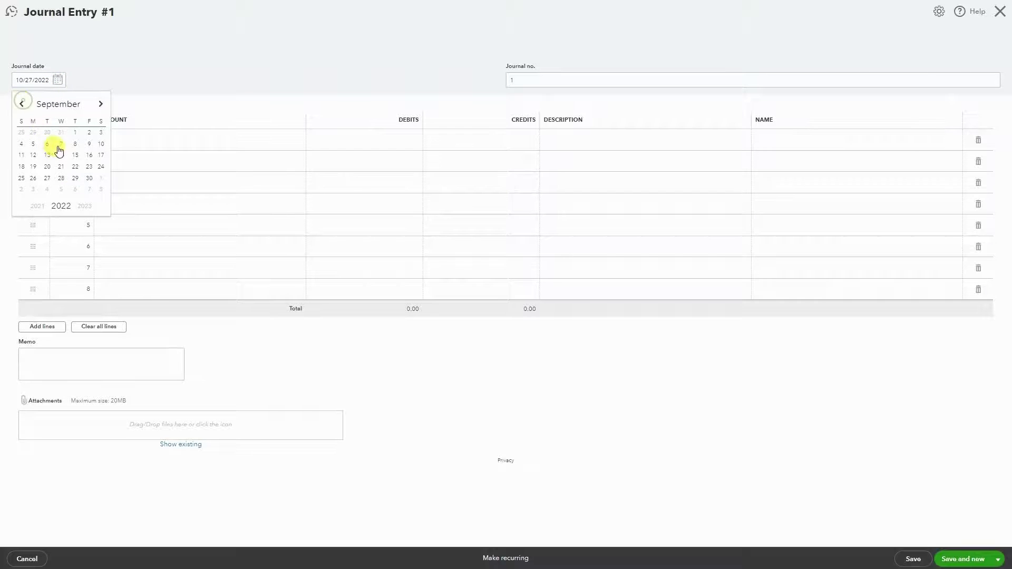
{"action": "left_click", "coordinate": [87, 180]}
{"action": "left_click", "coordinate": [123, 147]}
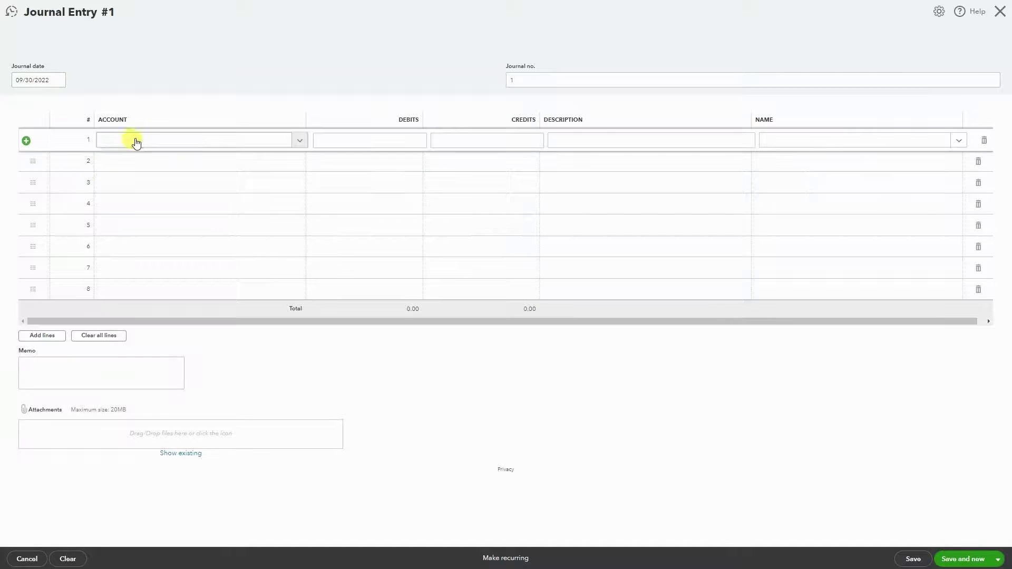
Add lines for Checking and each partner's Partner Contributions account
{"action": "left_click", "coordinate": [136, 141]}
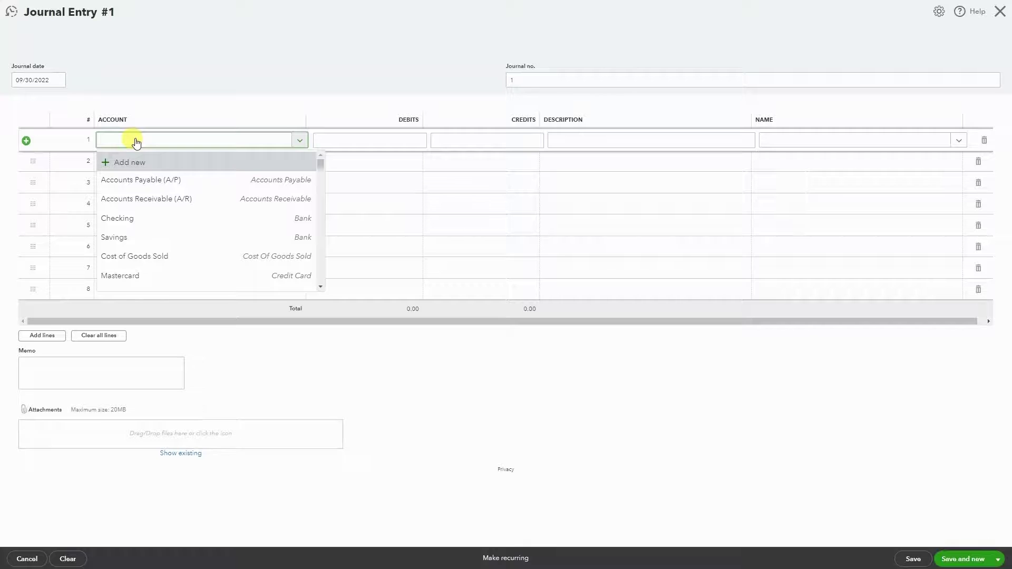
{"action": "type", "text": "p"}
{"action": "key", "text": "BackSpace"}
{"action": "type", "text": "ch"}
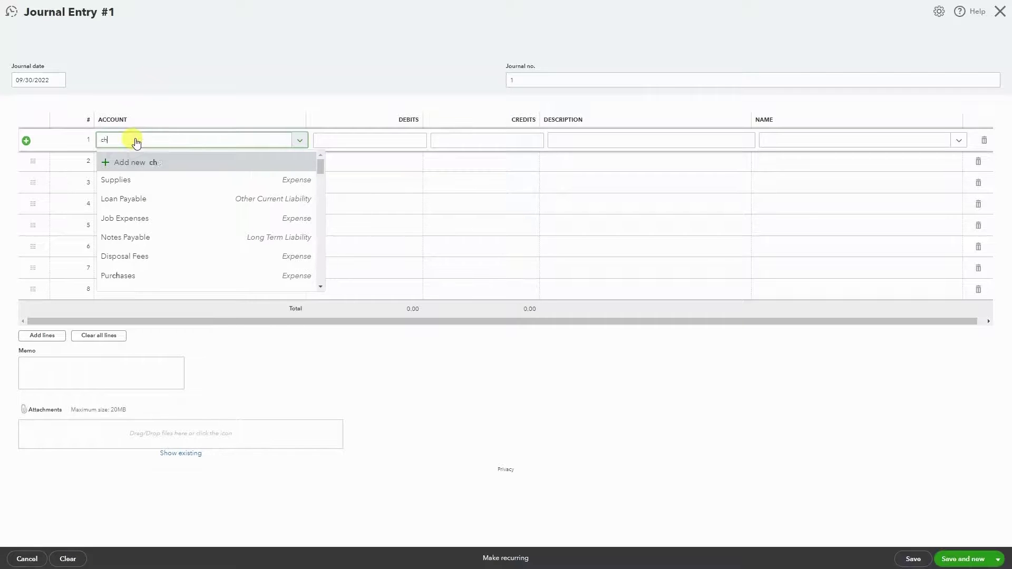
{"action": "type", "text": "eck"}
{"action": "left_click", "coordinate": [135, 178]}
{"action": "left_click", "coordinate": [128, 166]}
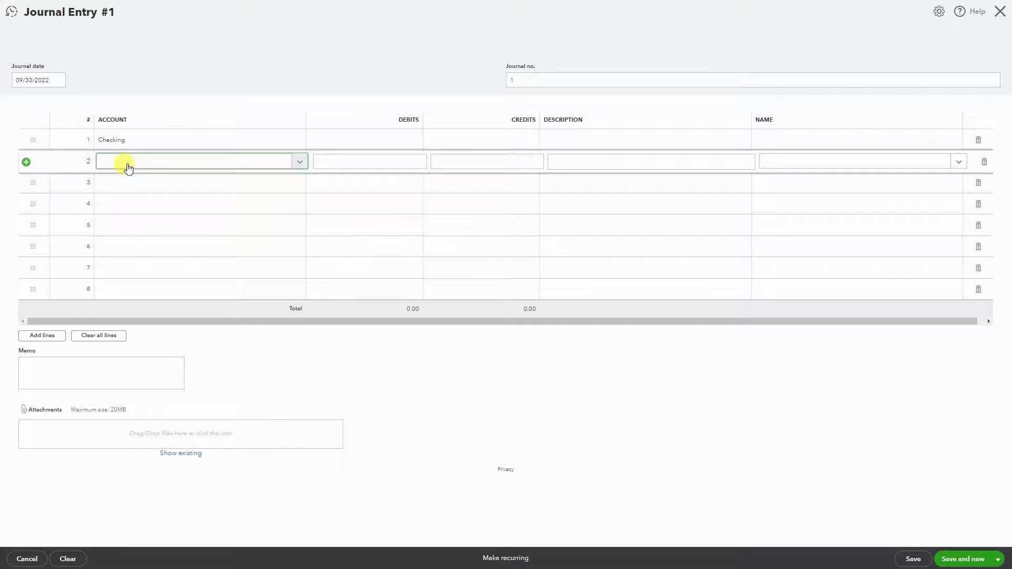
{"action": "type", "text": "joe"}
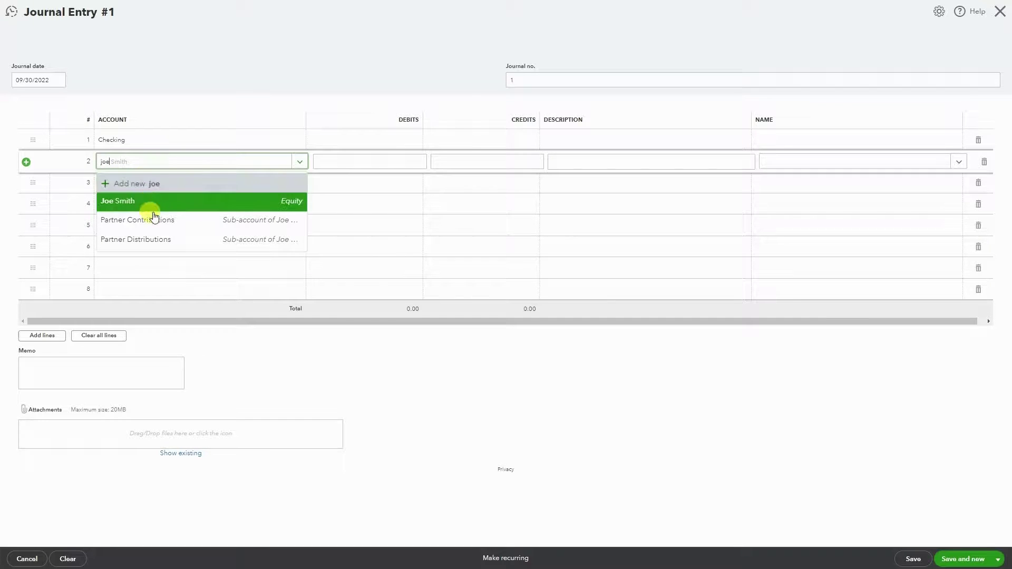
{"action": "left_click", "coordinate": [155, 219]}
{"action": "left_click", "coordinate": [135, 189]}
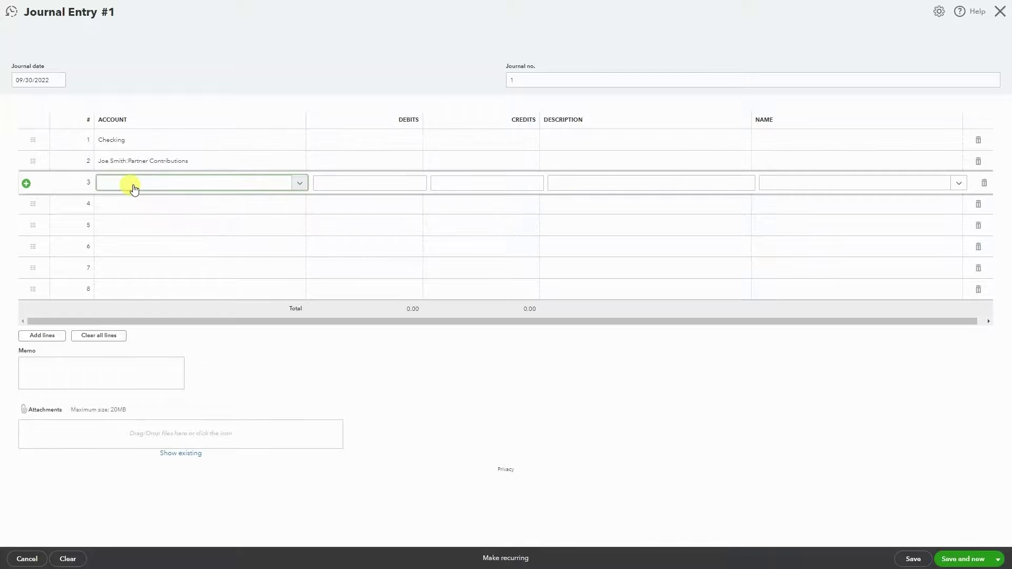
{"action": "type", "text": "contri"}
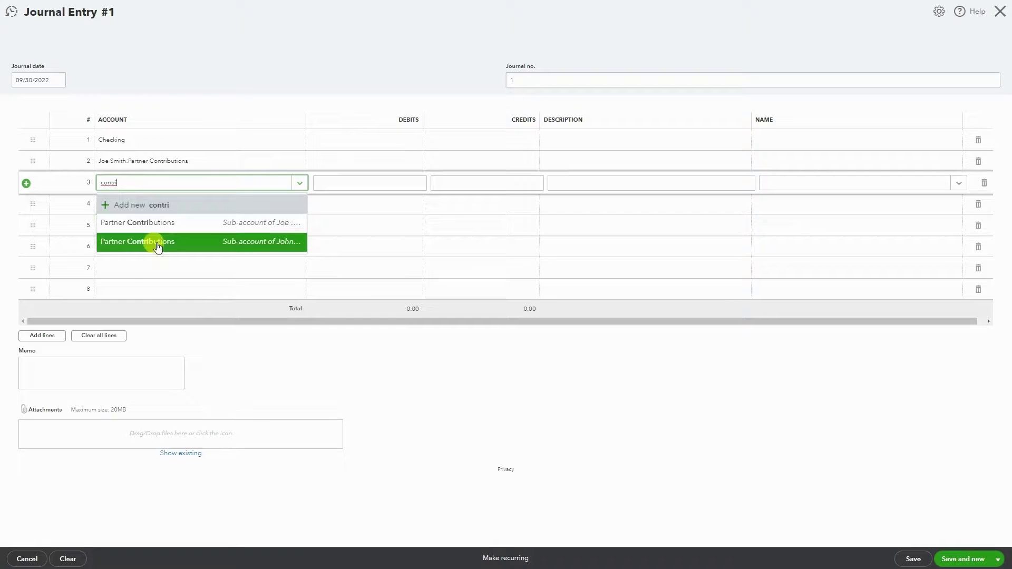
{"action": "left_click", "coordinate": [153, 242]}
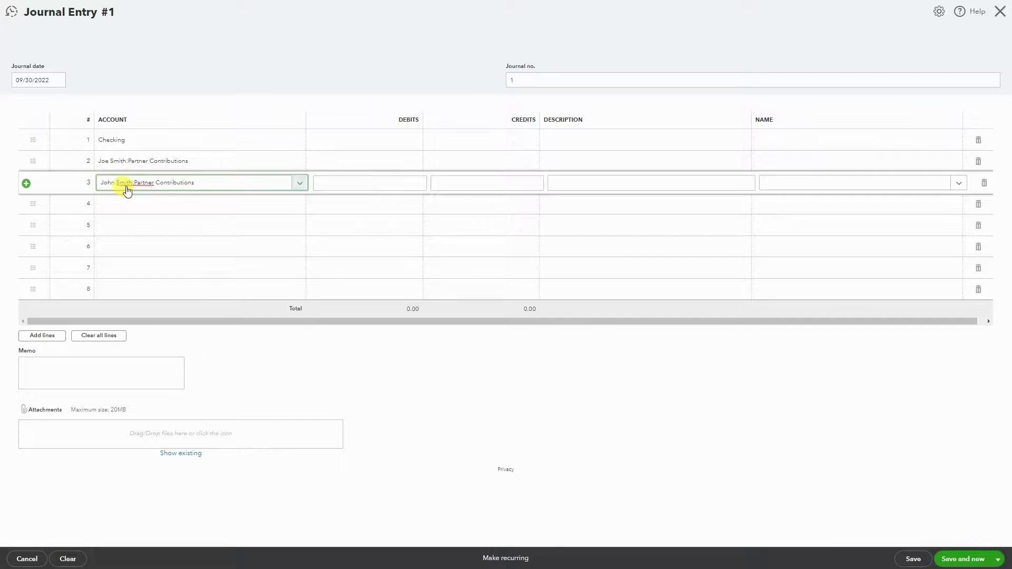
Debit Checking 10,000 and credit each partner 5,000, then save and start a new entry
{"action": "left_click", "coordinate": [327, 139]}
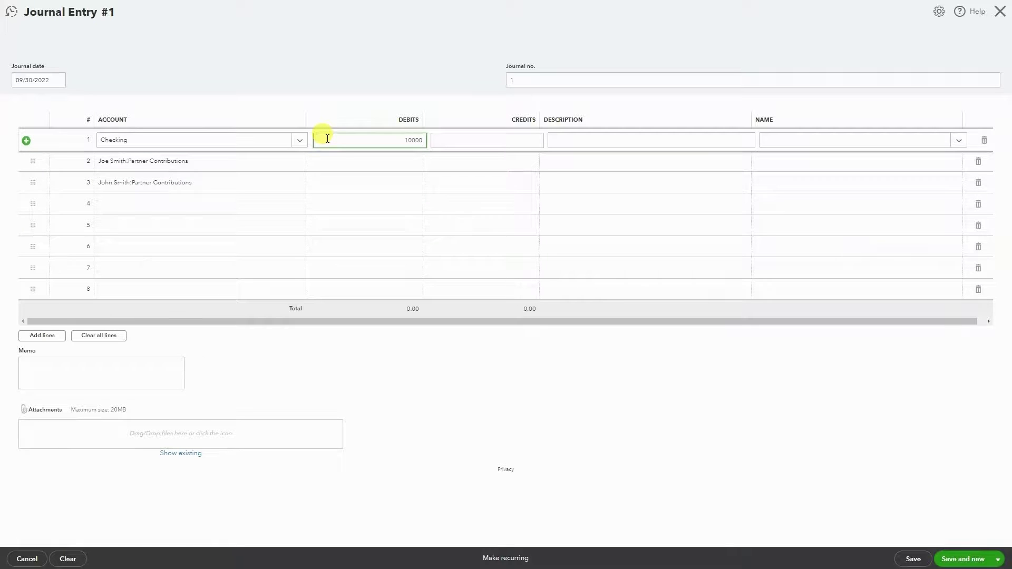
{"action": "type", "text": "10000"}
{"action": "left_click", "coordinate": [454, 167]}
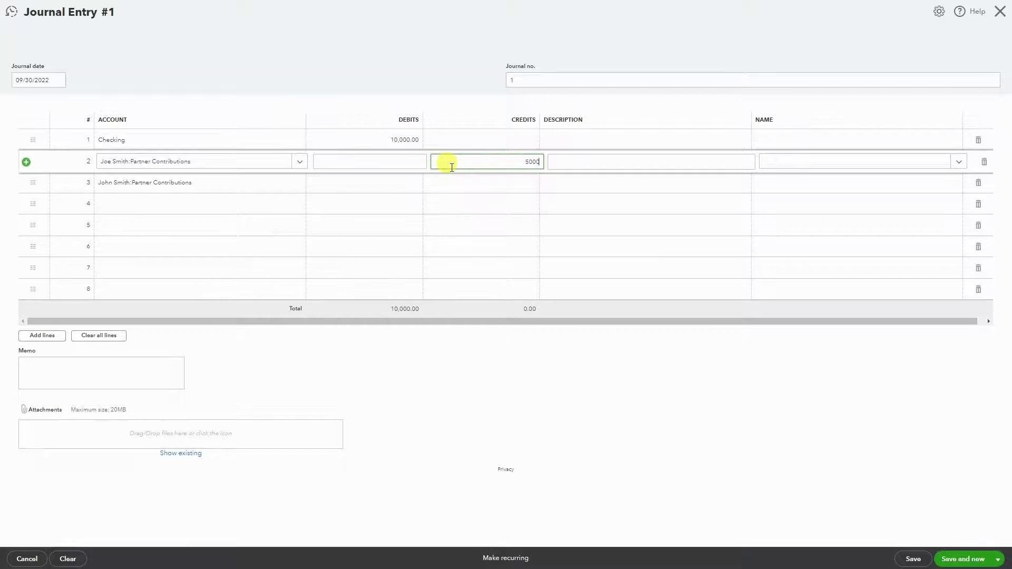
{"action": "type", "text": "5000"}
{"action": "left_click", "coordinate": [452, 184]}
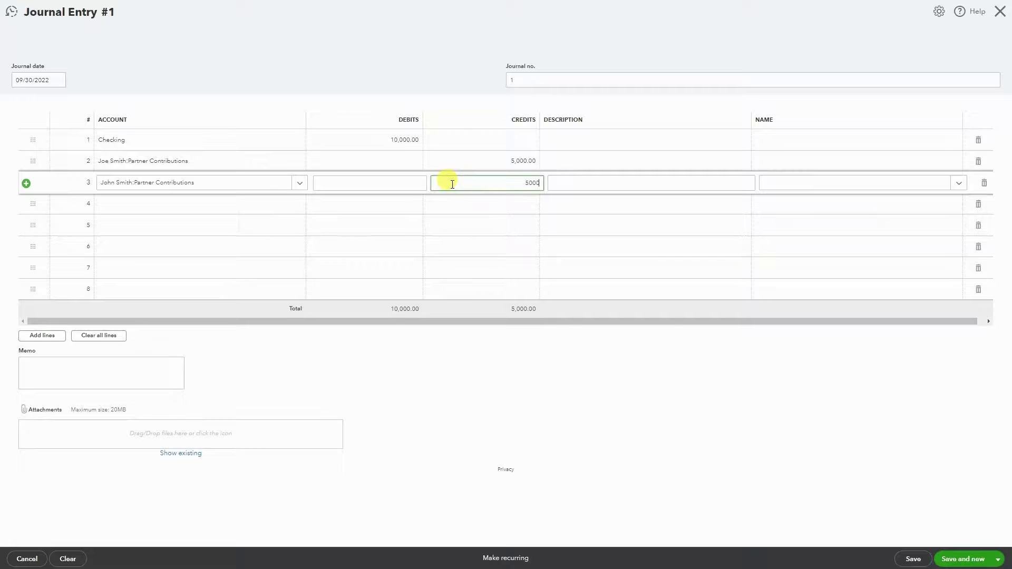
{"action": "left_click", "coordinate": [186, 76]}
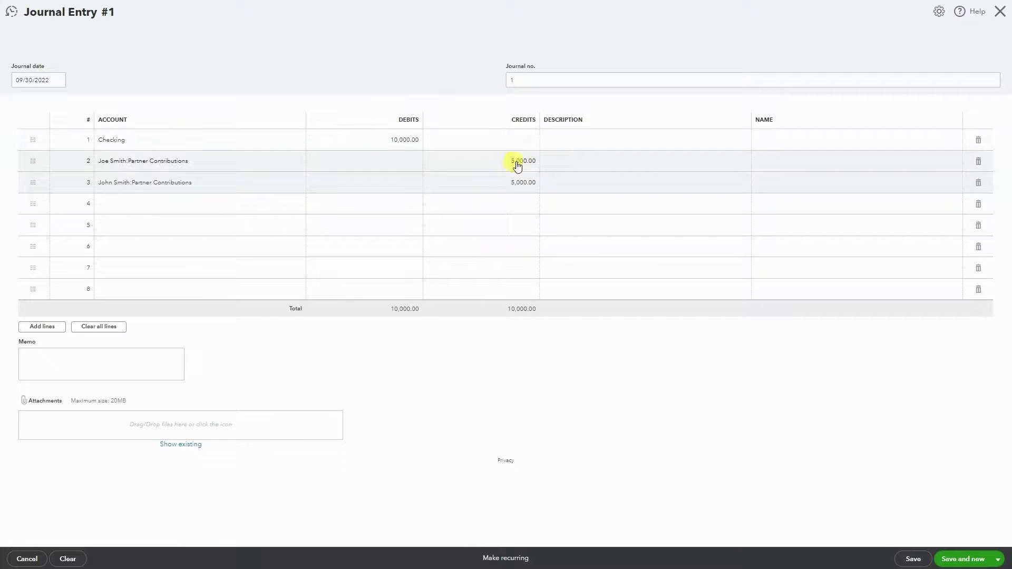
{"action": "left_click", "coordinate": [912, 560]}
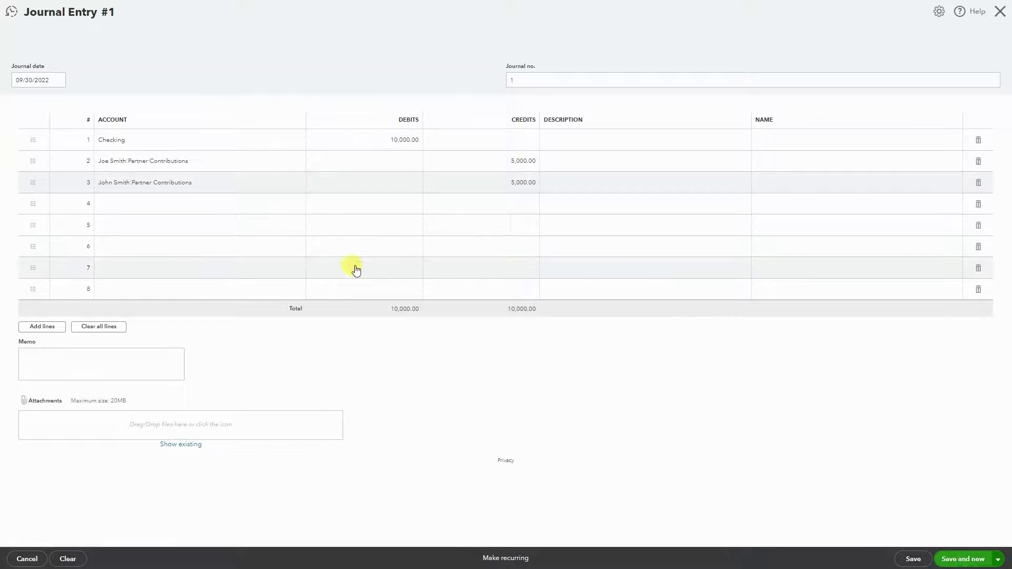
Credit Checking 2,500 on the first line of Journal Entry #2
{"action": "left_click", "coordinate": [154, 140]}
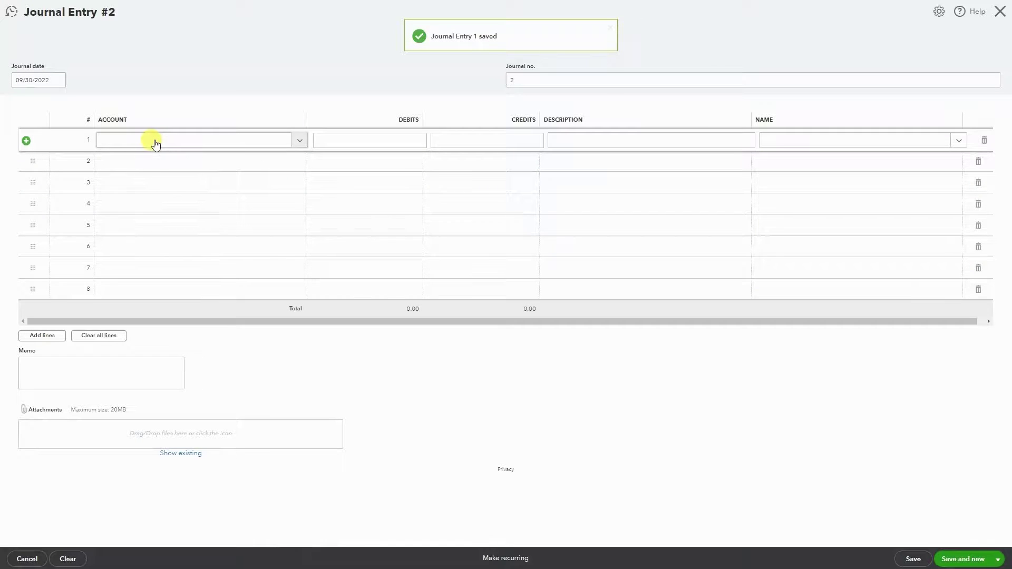
{"action": "type", "text": "check"}
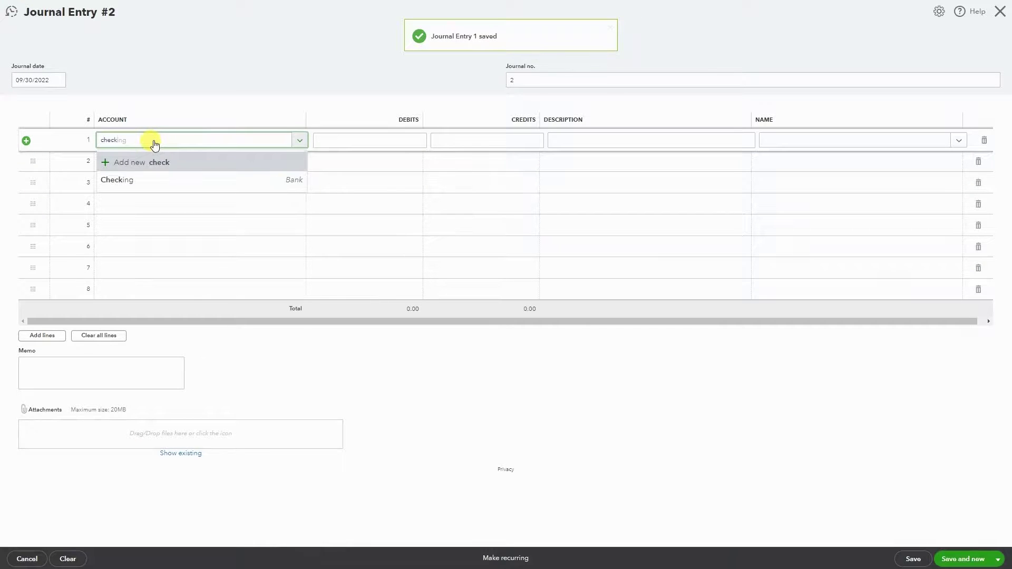
{"action": "left_click", "coordinate": [161, 178]}
{"action": "left_click", "coordinate": [441, 140]}
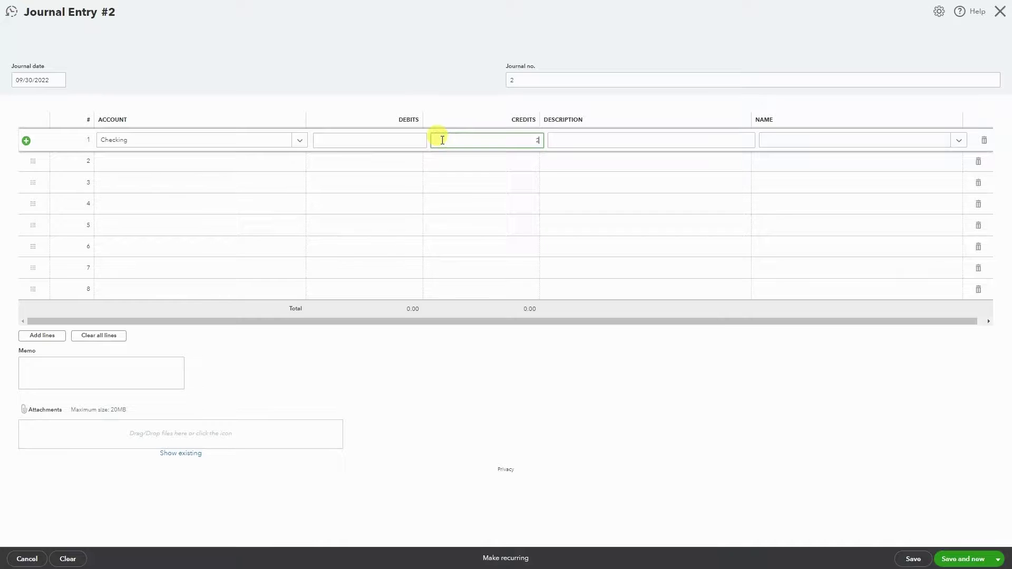
{"action": "type", "text": "2500"}
{"action": "left_click", "coordinate": [223, 163]}
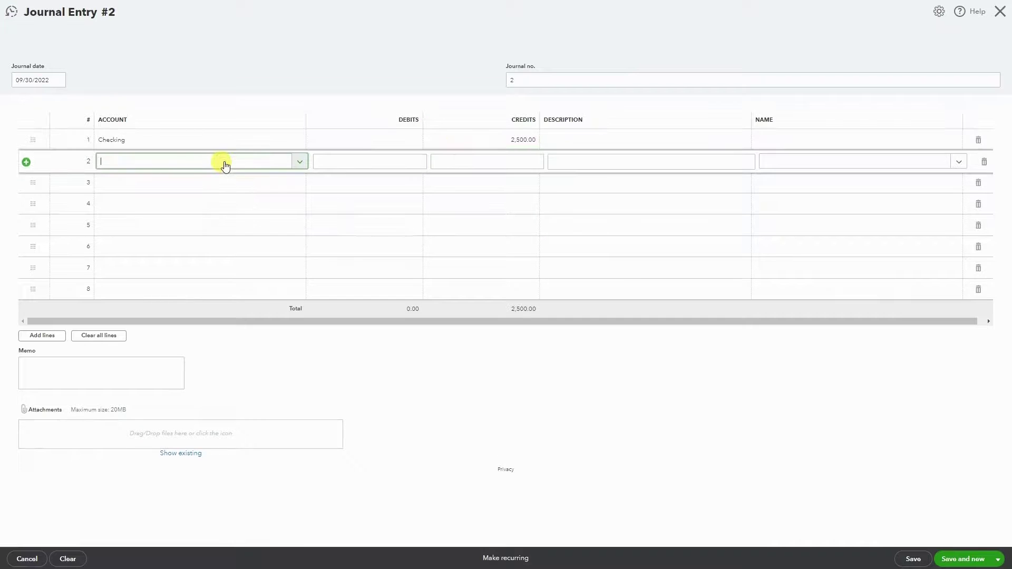
Add lines for both partners' Partner Distributions accounts, entering a 2,500 debit
{"action": "type", "text": "joe"}
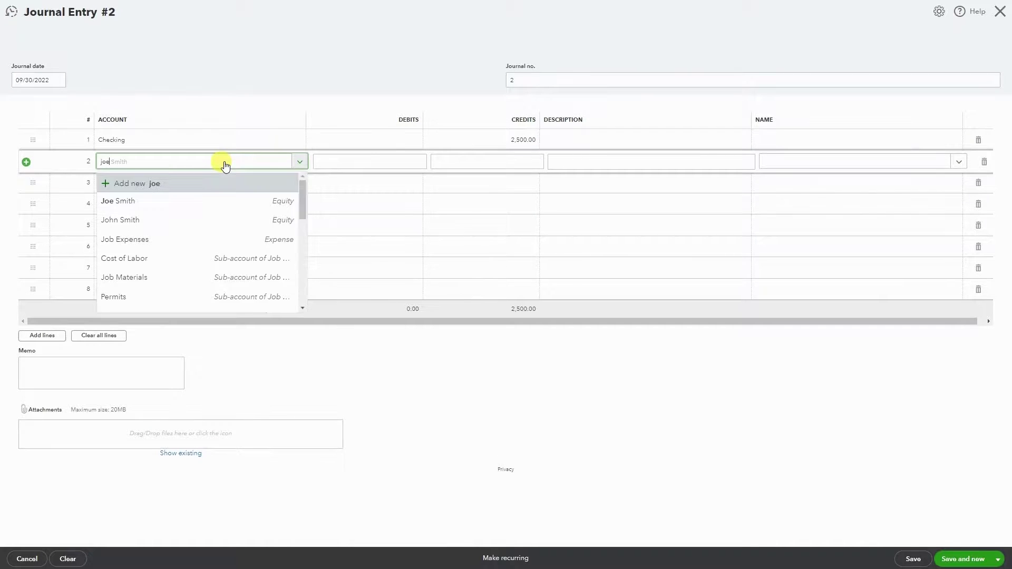
{"action": "left_click", "coordinate": [175, 240]}
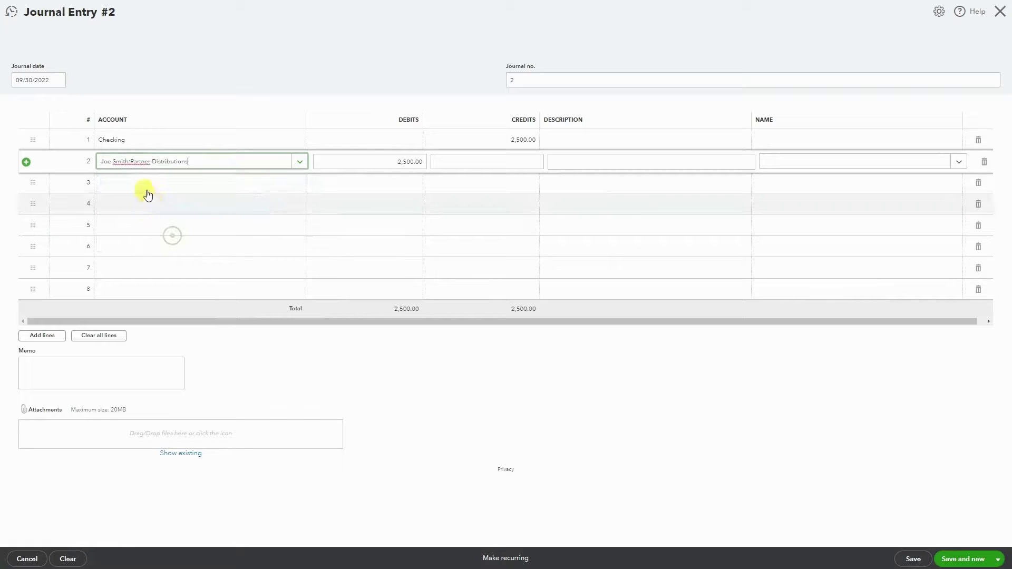
{"action": "left_click", "coordinate": [142, 184]}
{"action": "type", "text": "john"}
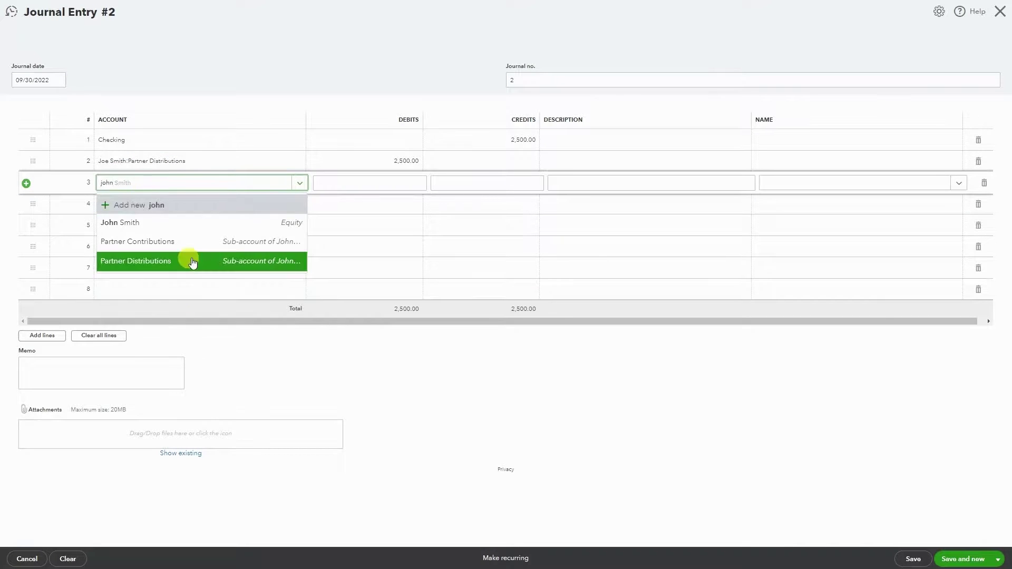
{"action": "left_click", "coordinate": [188, 260]}
{"action": "left_click", "coordinate": [439, 179]}
{"action": "left_click", "coordinate": [407, 181]}
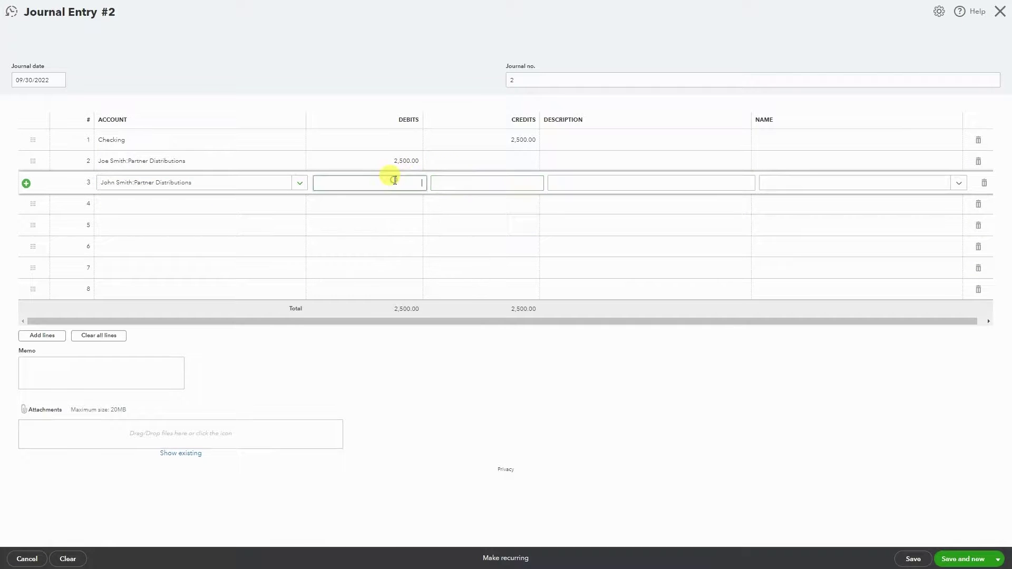
{"action": "type", "text": "2,"}
{"action": "type", "text": "500"}
{"action": "left_click", "coordinate": [441, 374]}
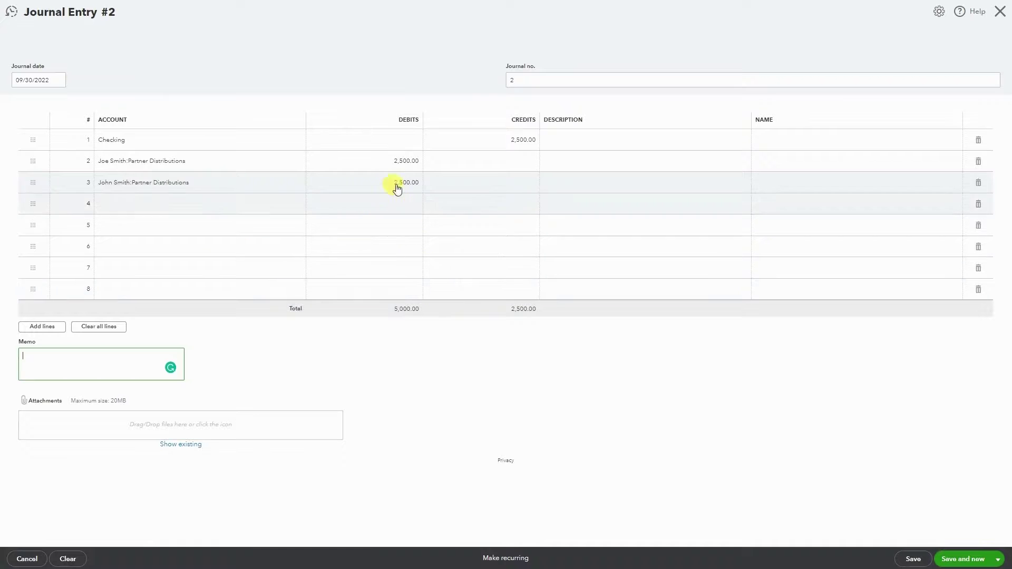
Split the debit into 1,250 per partner and save the balanced entry
{"action": "left_click", "coordinate": [391, 164]}
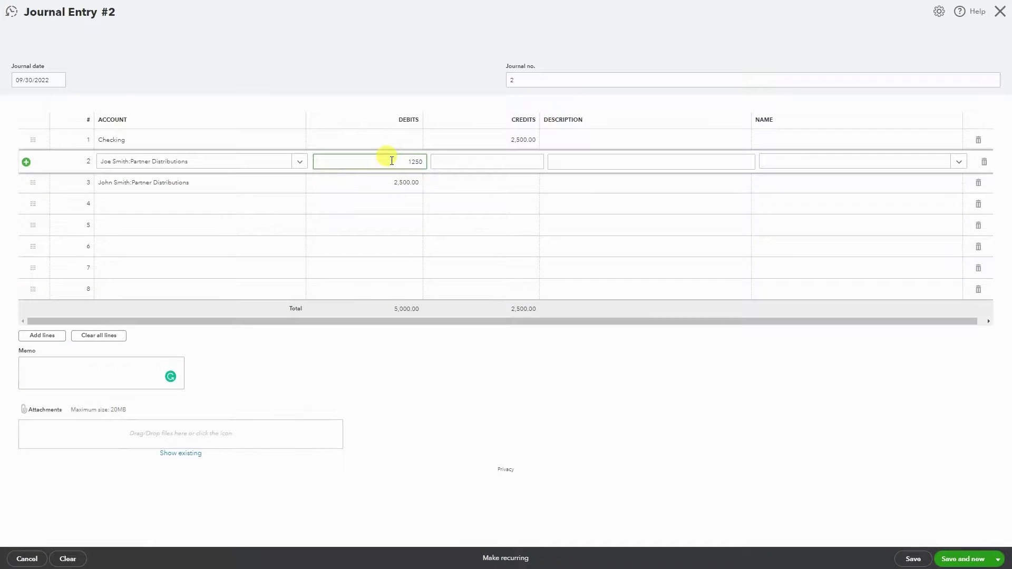
{"action": "left_click", "coordinate": [386, 183]}
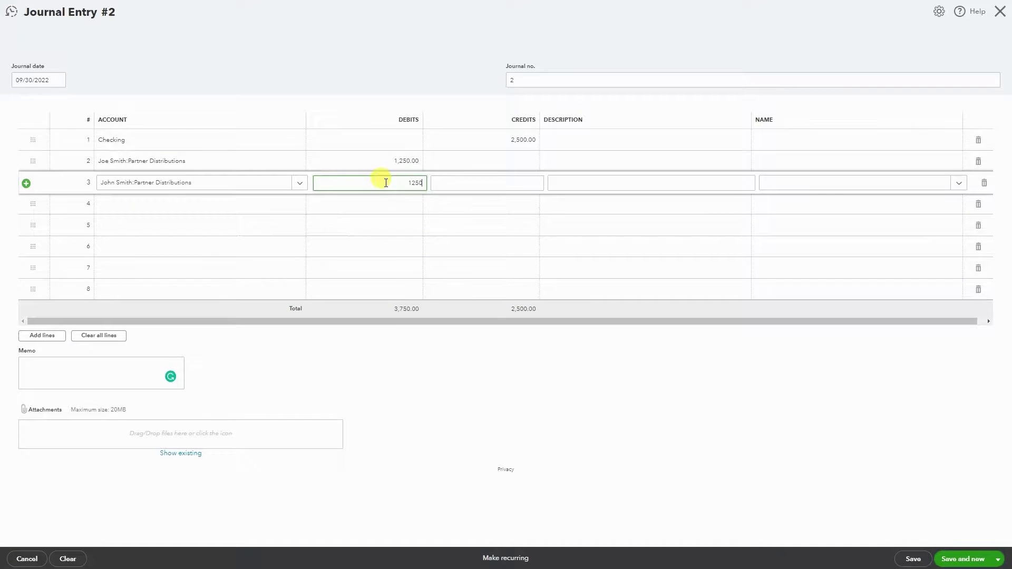
{"action": "left_click", "coordinate": [493, 315]}
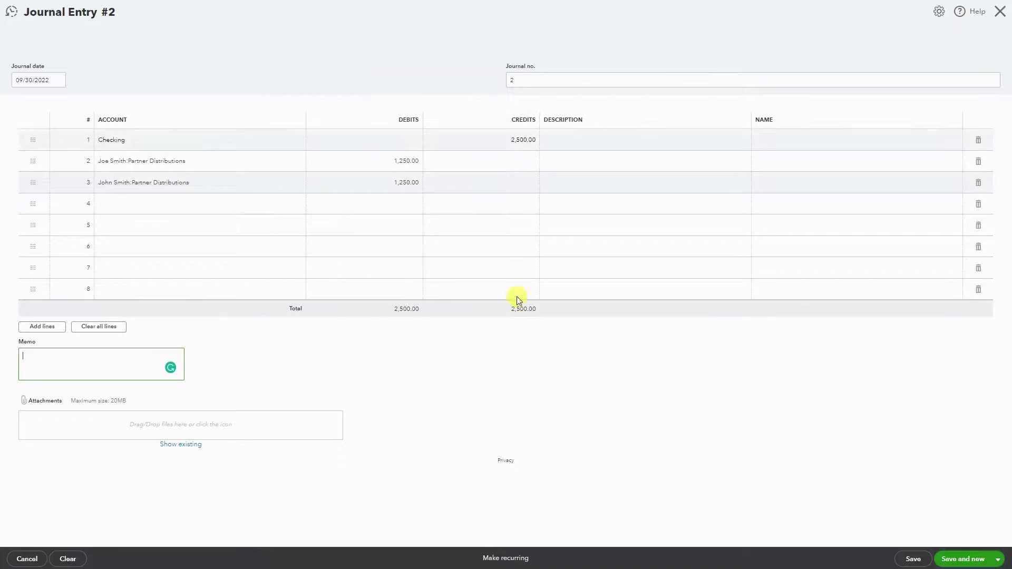
{"action": "left_click", "coordinate": [910, 558]}
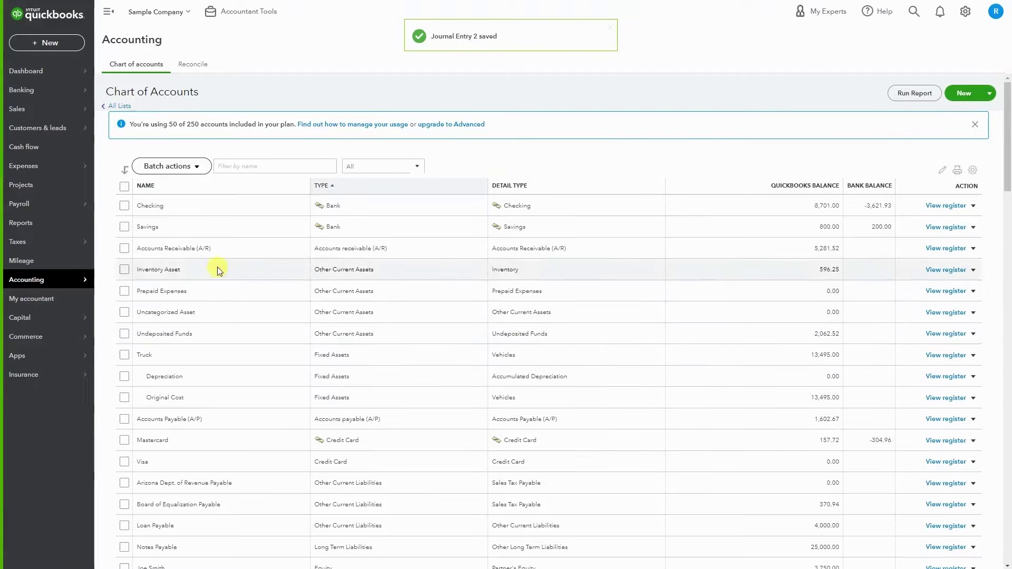
Open the Balance Sheet report and scroll to the Equity section showing 3,750.00 per partner
{"action": "left_click", "coordinate": [52, 224]}
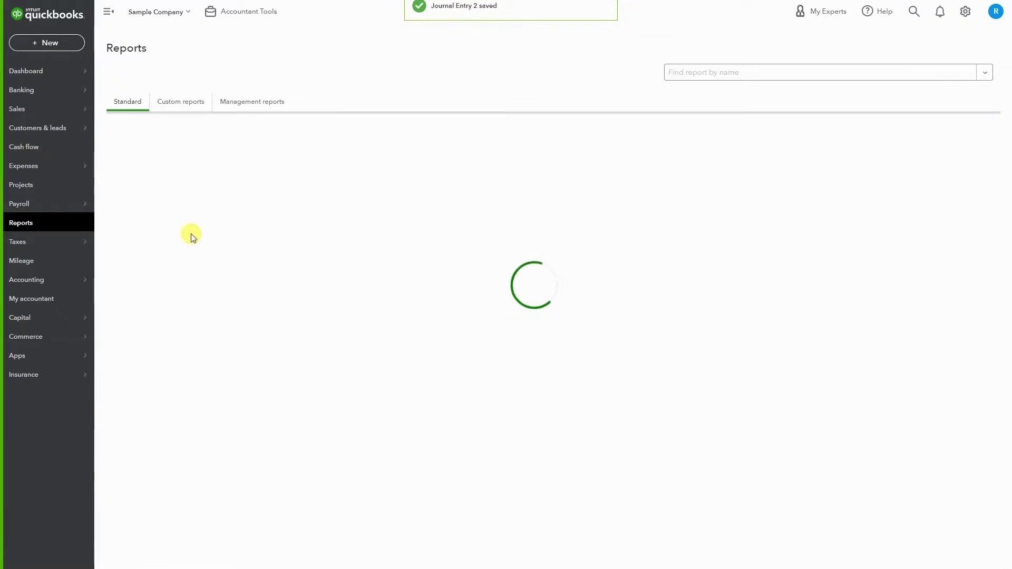
{"action": "left_click", "coordinate": [166, 192]}
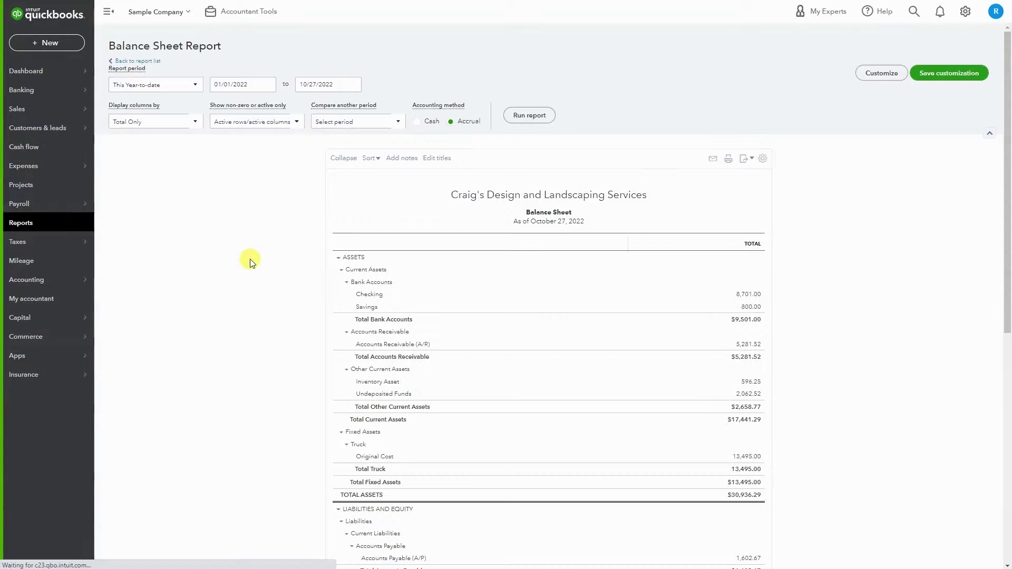
{"action": "scroll", "coordinate": [251, 279], "scroll_direction": "down", "scroll_amount": 8}
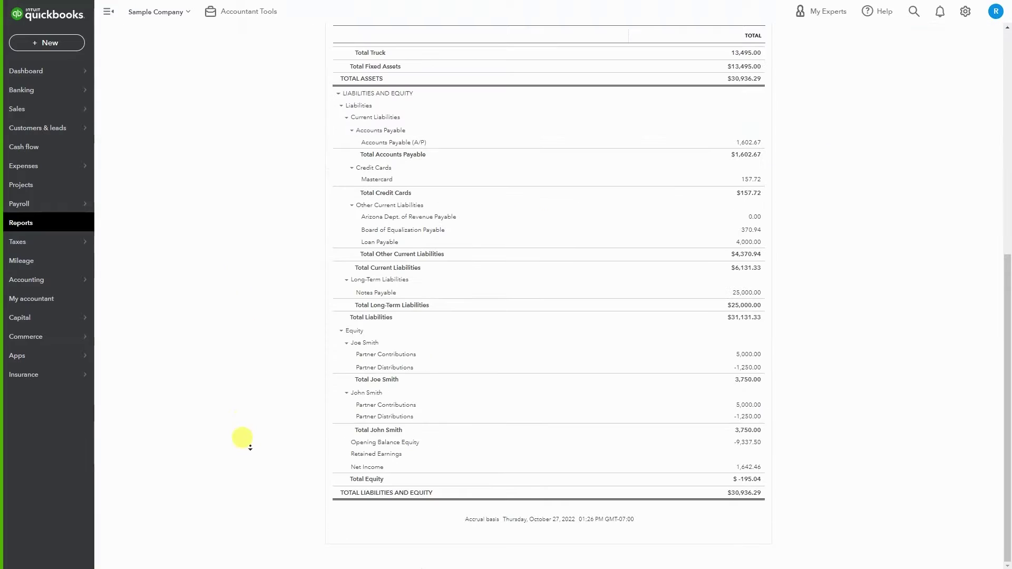